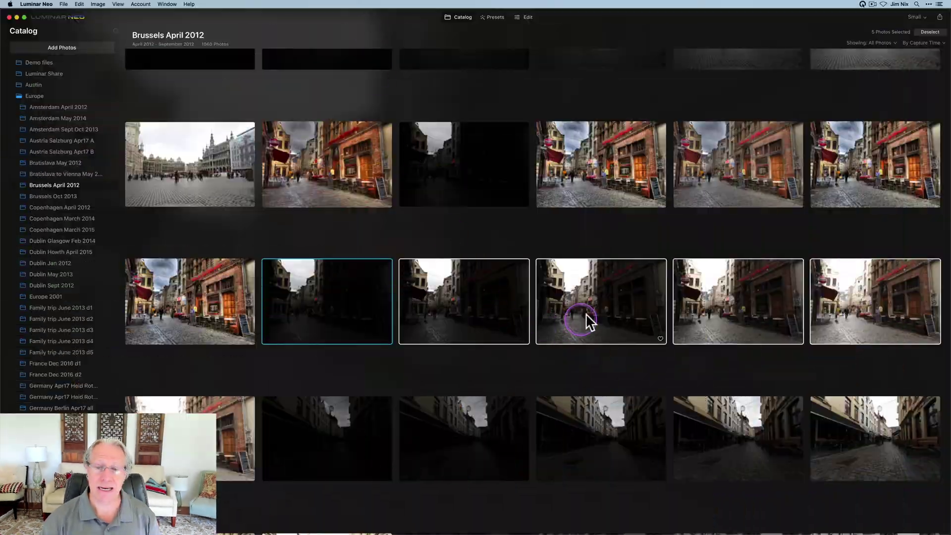
Step: Select the five bracketed exposures of the cobbled Brussels street in the catalog
left_click(483, 321)
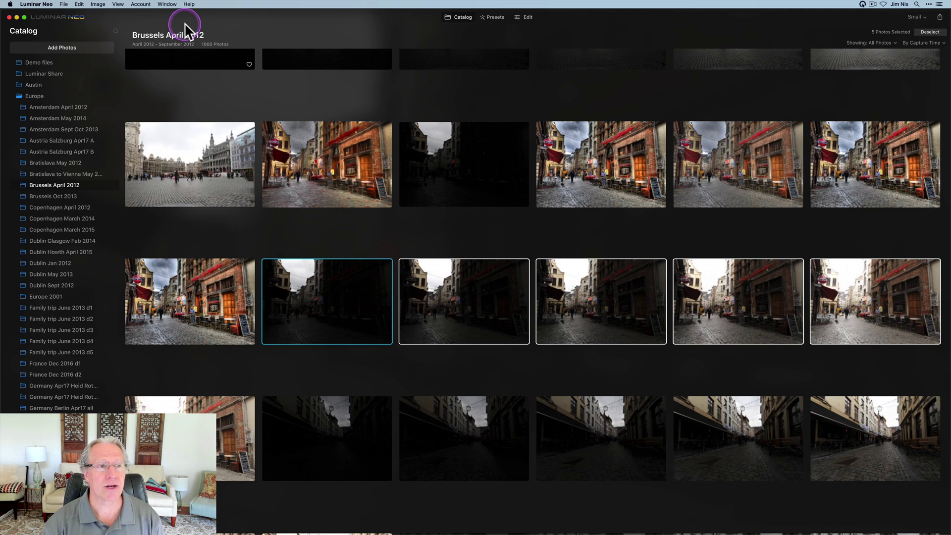
Step: Send the selected brackets from Luminar Neo to Aurora HDR
left_click(64, 4)
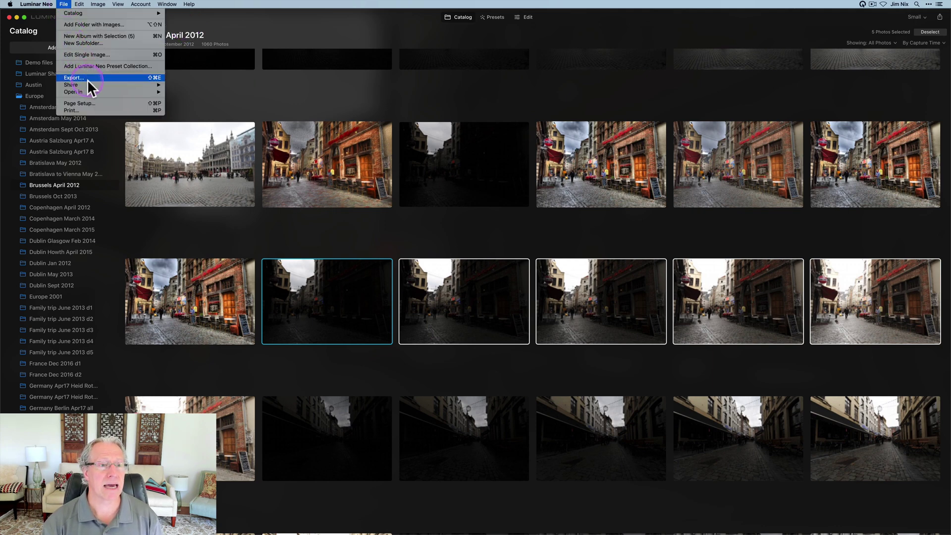
left_click(89, 92)
left_click(188, 92)
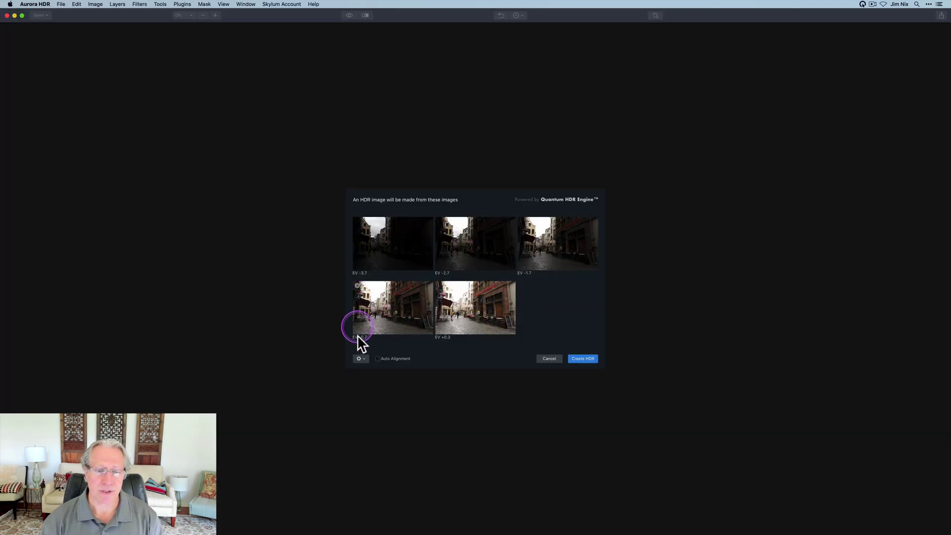
Step: Merge the brackets with Auto Alignment on and Ghost Reduction at High
left_click(378, 358)
left_click(360, 358)
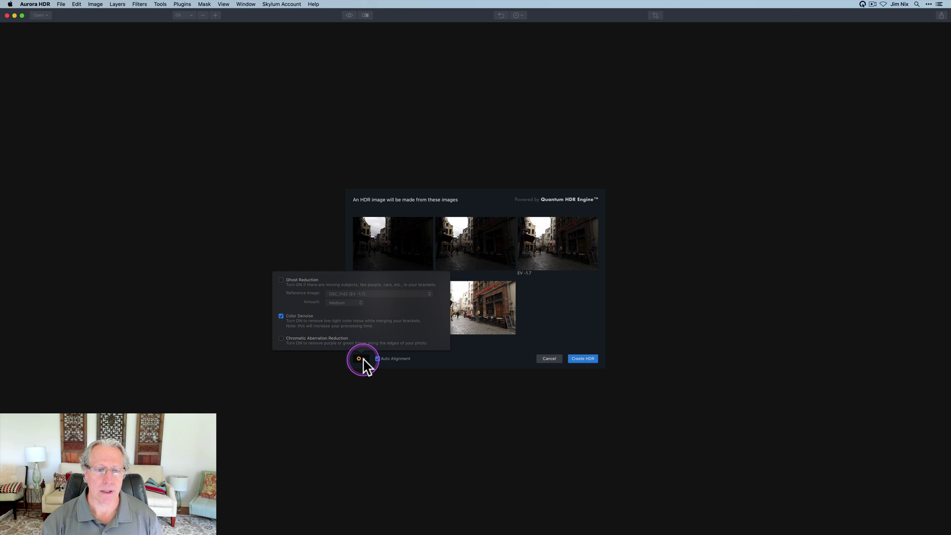
left_click(280, 281)
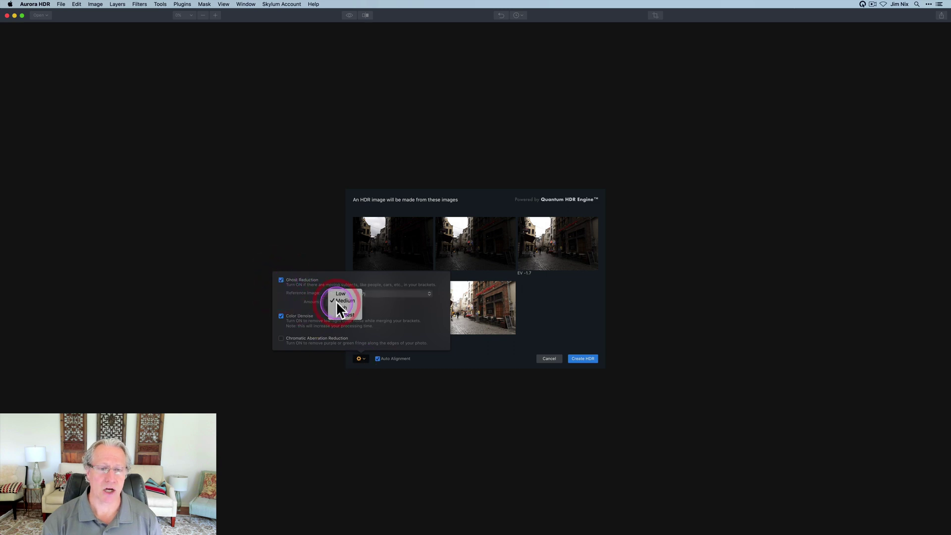
left_click(341, 307)
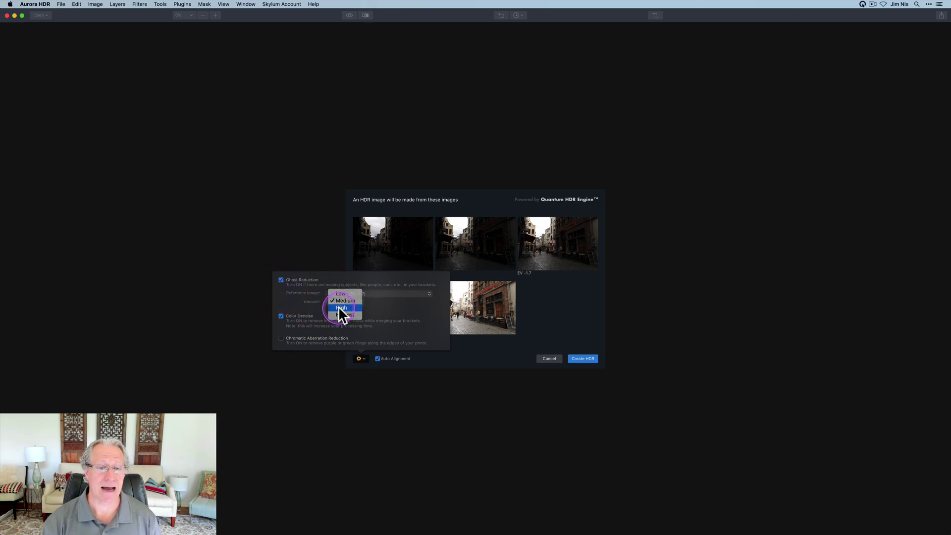
left_click(282, 339)
left_click(477, 351)
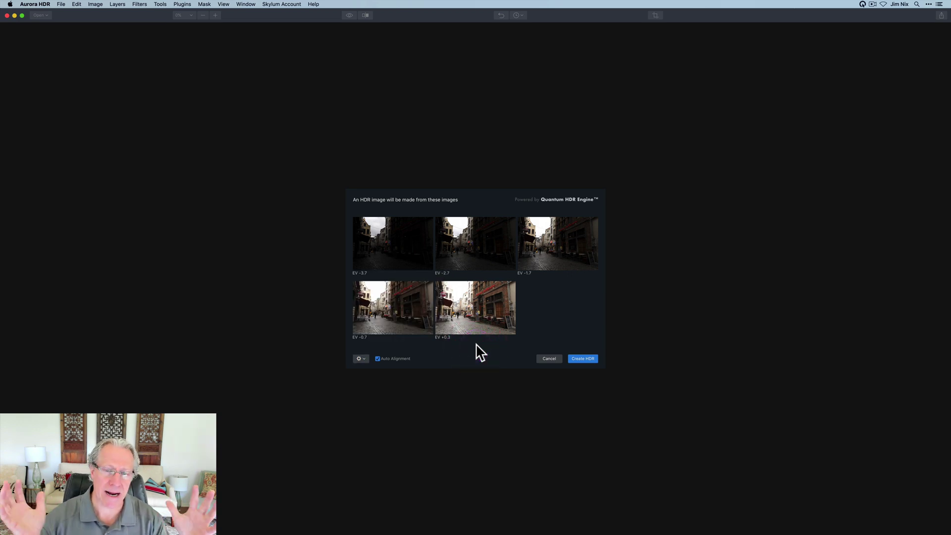
left_click(574, 359)
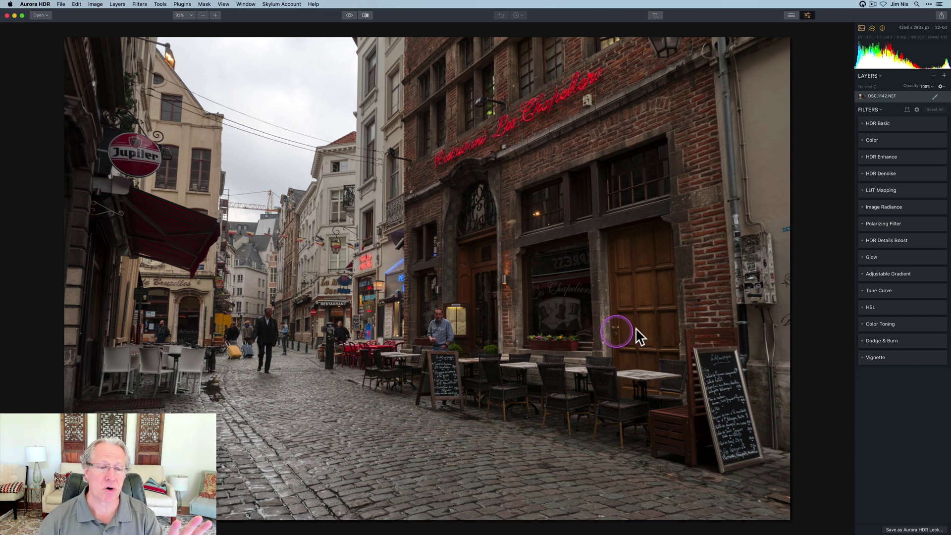
Step: Raise HDR Basic's Smart Tone to 33 to brighten the street
left_click(874, 123)
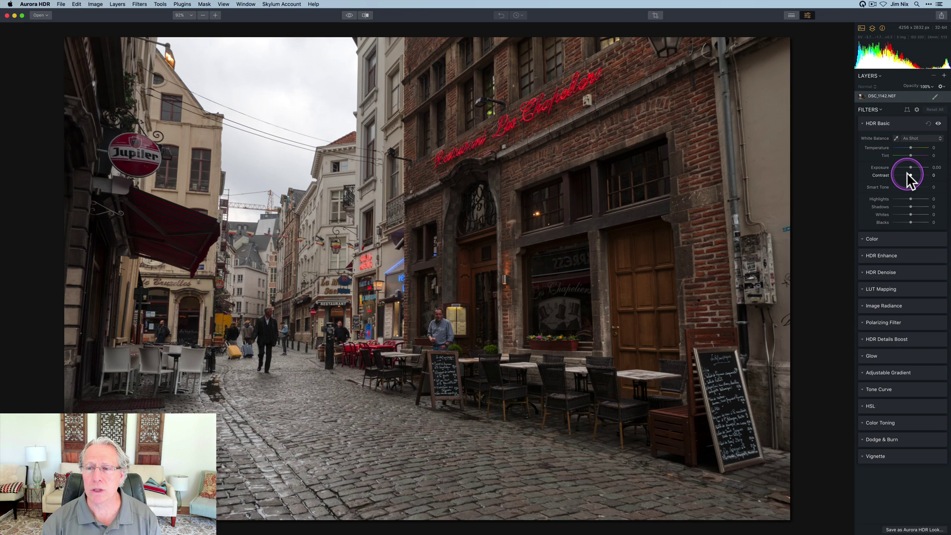
left_click_drag(910, 187, 916, 187)
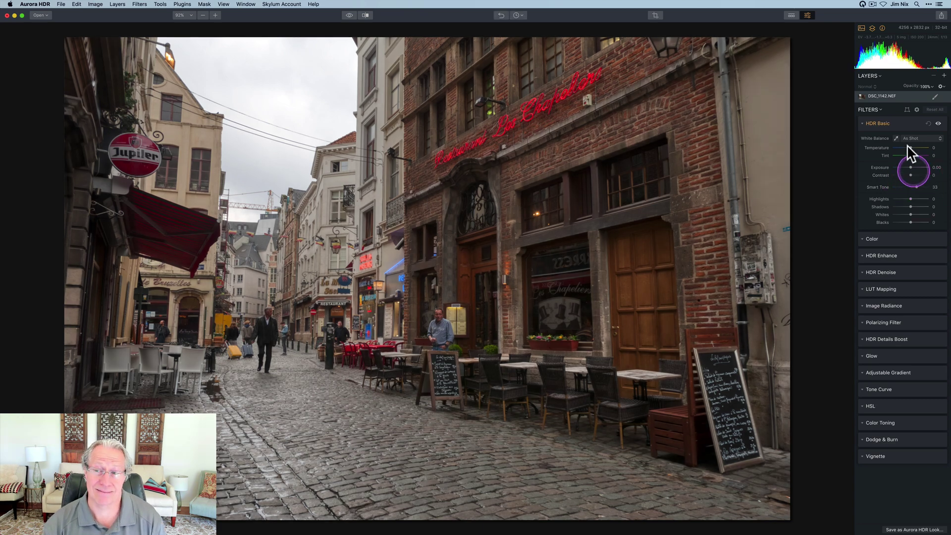
left_click(888, 122)
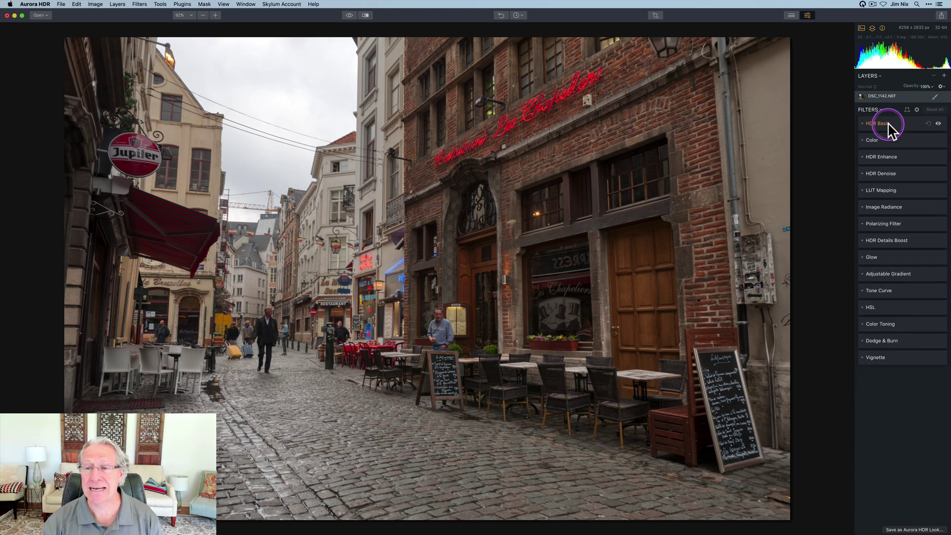
Step: Set HDR Enhance's HDR Clarity to 28 and Smart Structure to 30
left_click(888, 157)
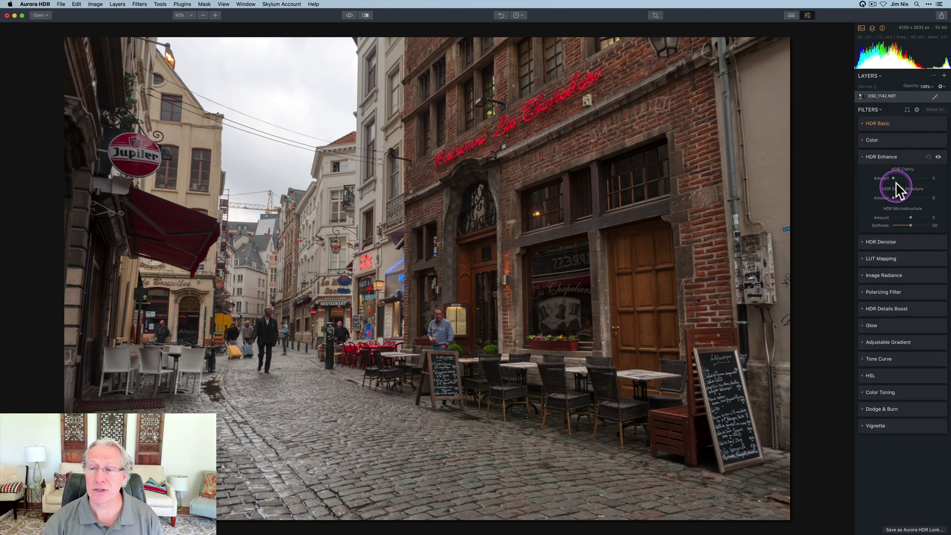
left_click_drag(894, 178, 905, 198)
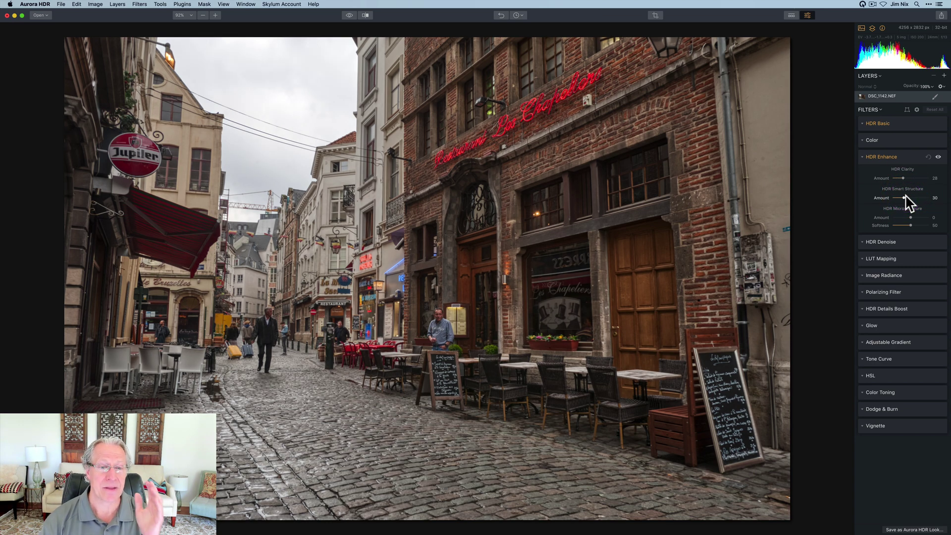
left_click(866, 278)
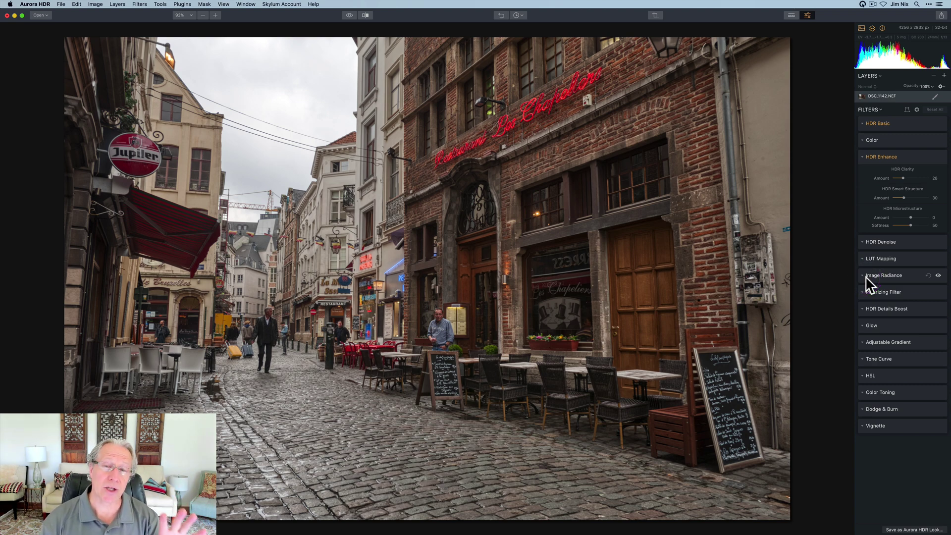
left_click(788, 211)
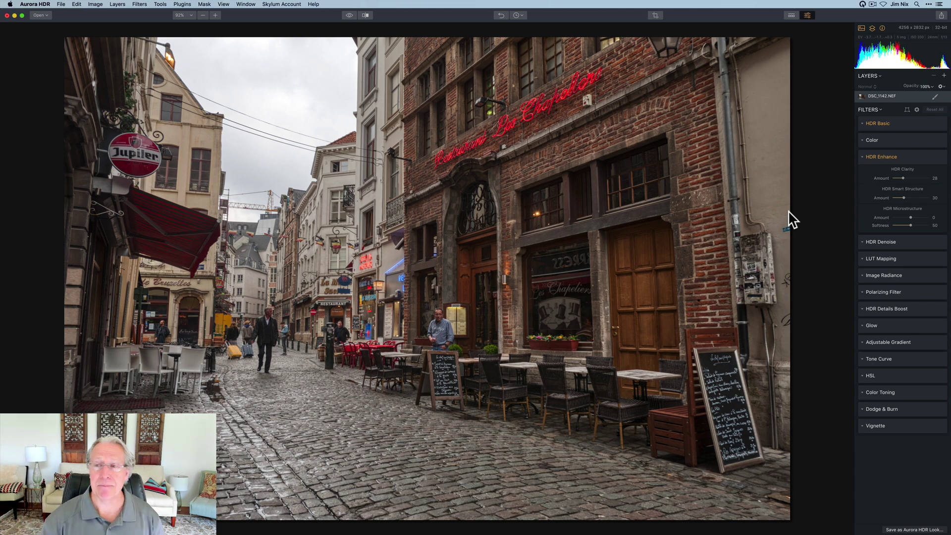
Step: Save the HDR as 16-bit ProPhoto RGB TIFF 'DSC_1142-v2' on the Desktop, then quit Aurora HDR
left_click(940, 15)
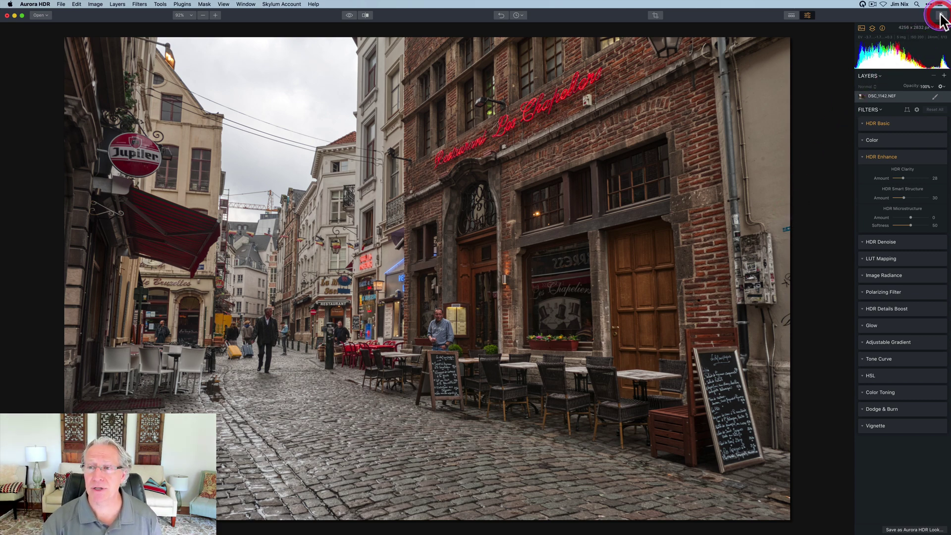
left_click(913, 25)
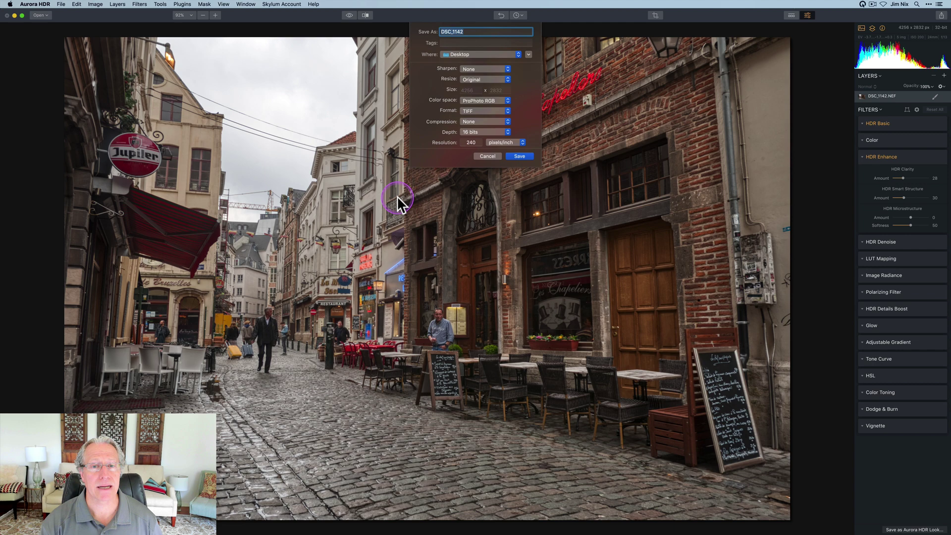
left_click(484, 32)
type("-v2")
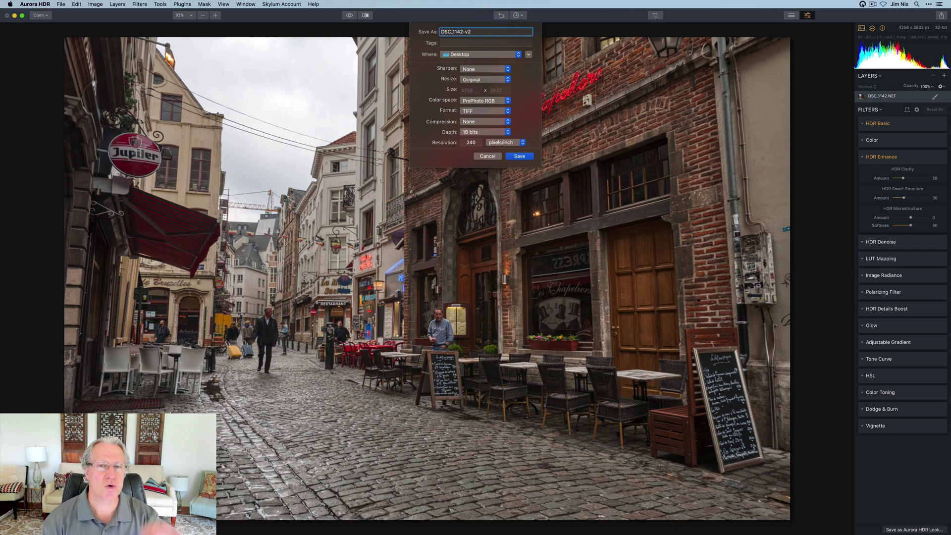
left_click(510, 155)
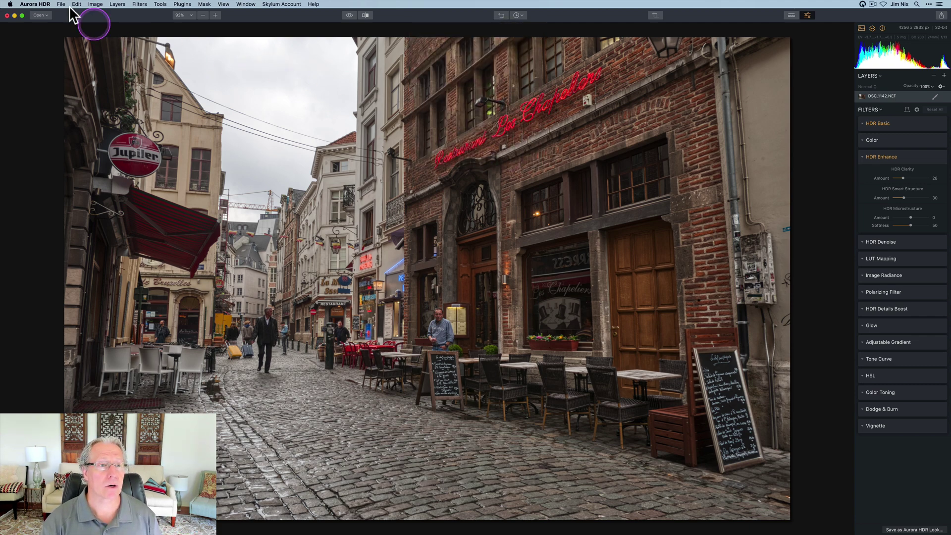
left_click(44, 6)
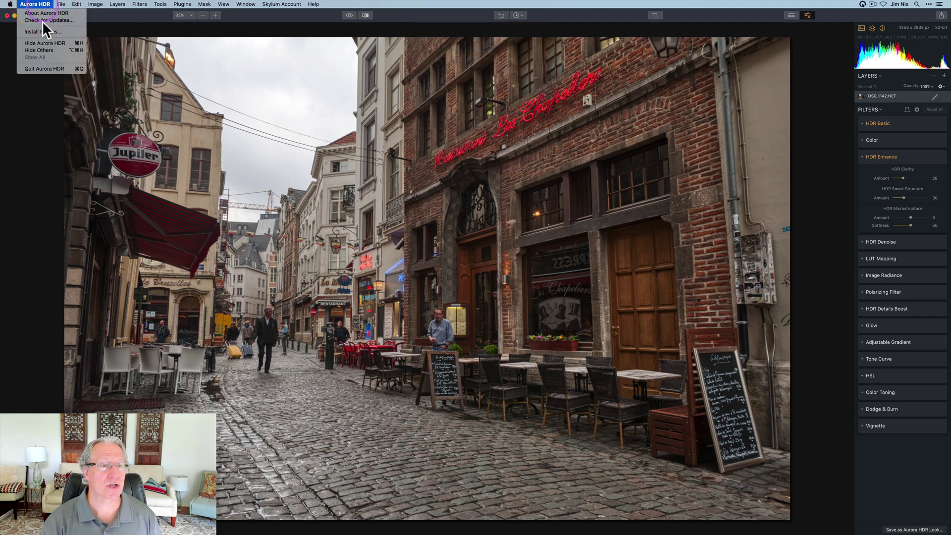
left_click(47, 70)
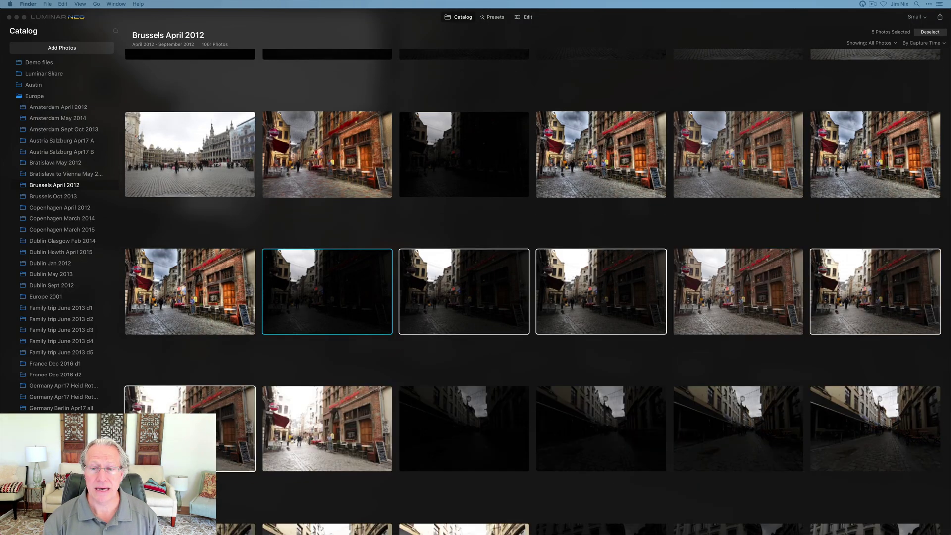
Step: Back in Luminar Neo, open the new merged HDR TIFF in the Edit workspace
left_click(721, 353)
left_click(741, 290)
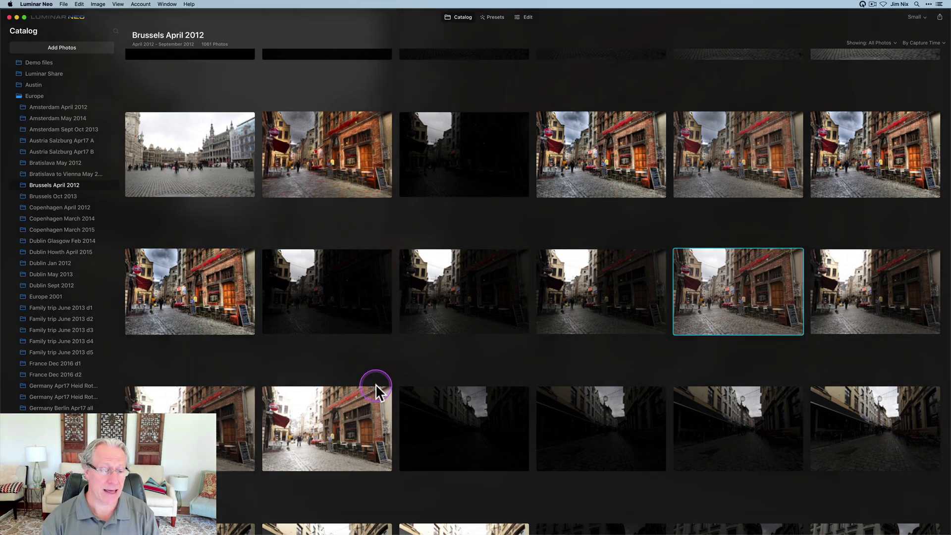
left_click(528, 18)
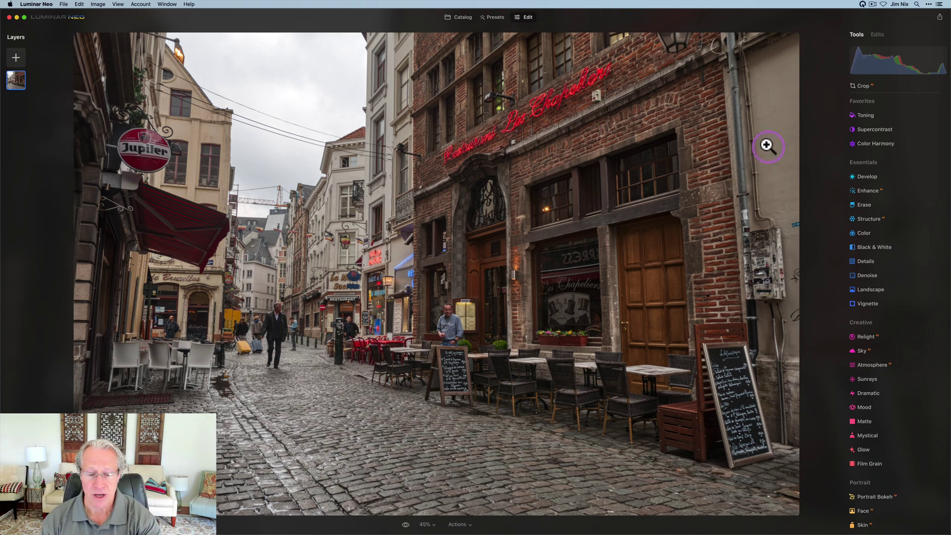
Step: Set Develop's Transform Vertical to -9 so the buildings stand straight
left_click(867, 176)
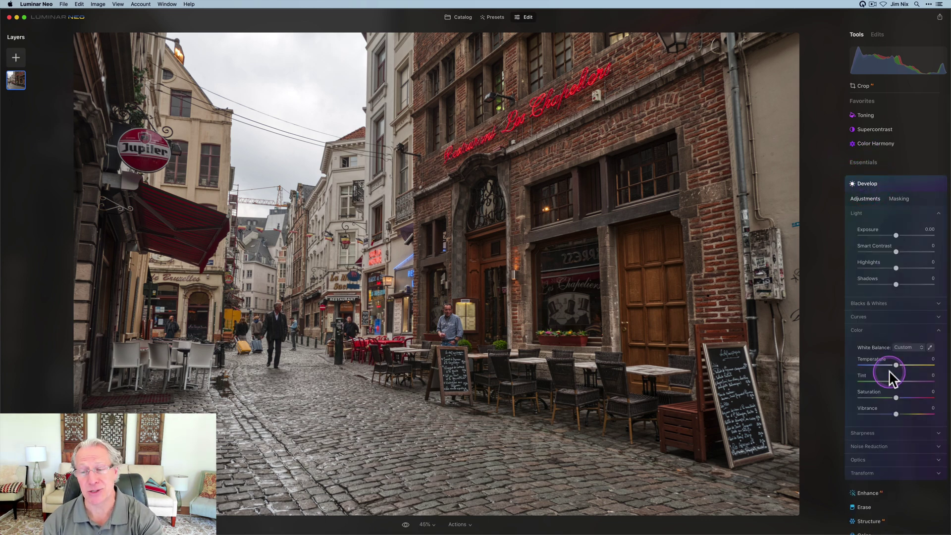
scroll(877, 435, "down", 2)
left_click(873, 428)
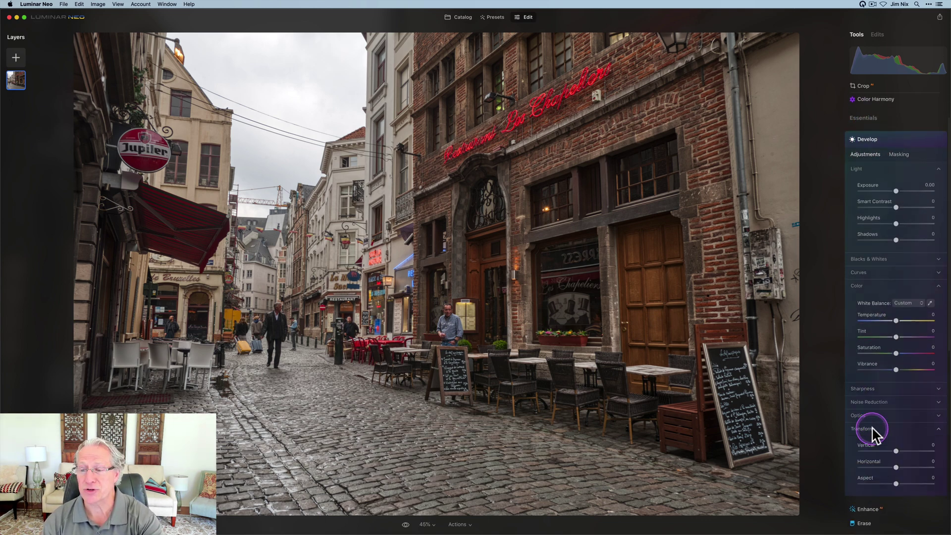
left_click_drag(895, 448, 893, 447)
left_click(892, 428)
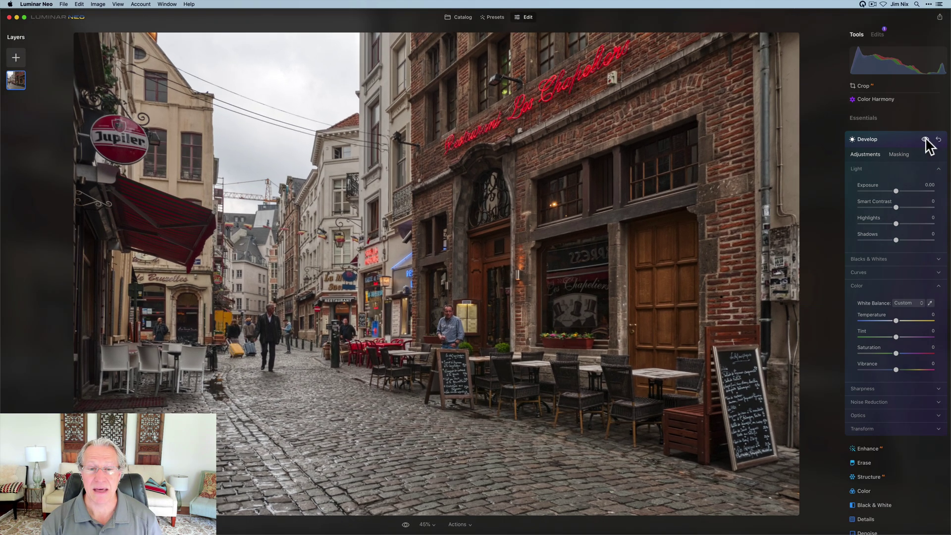
left_click(877, 139)
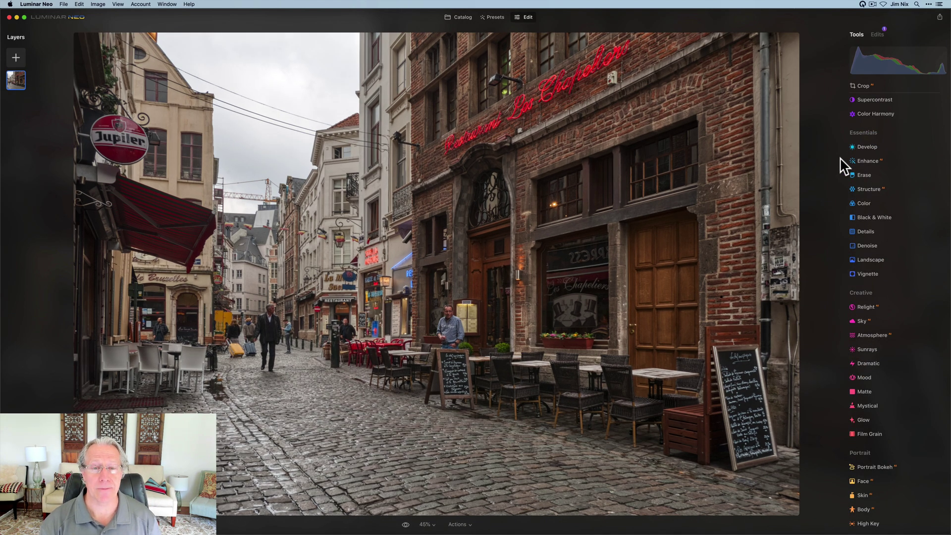
Step: Replace the grey sky with Dramatic Sky 5
left_click(850, 230)
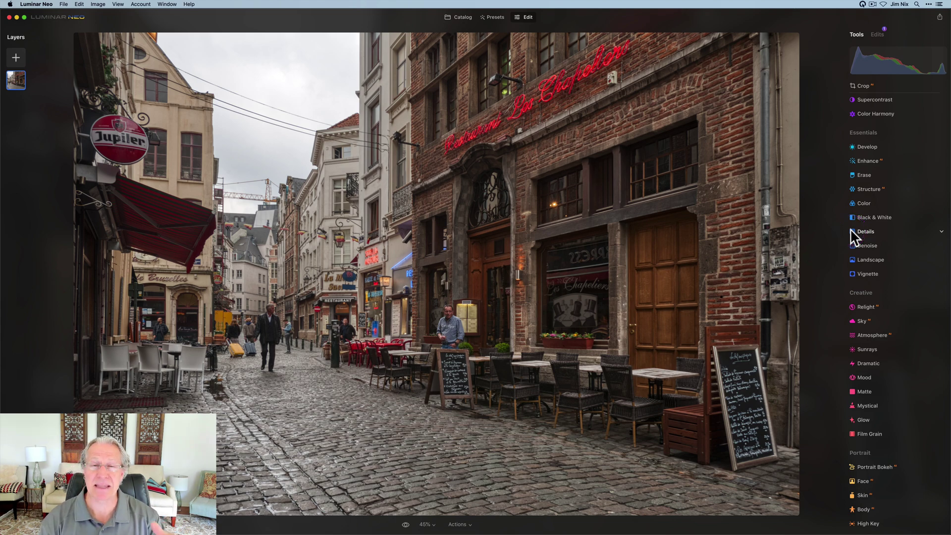
left_click(860, 321)
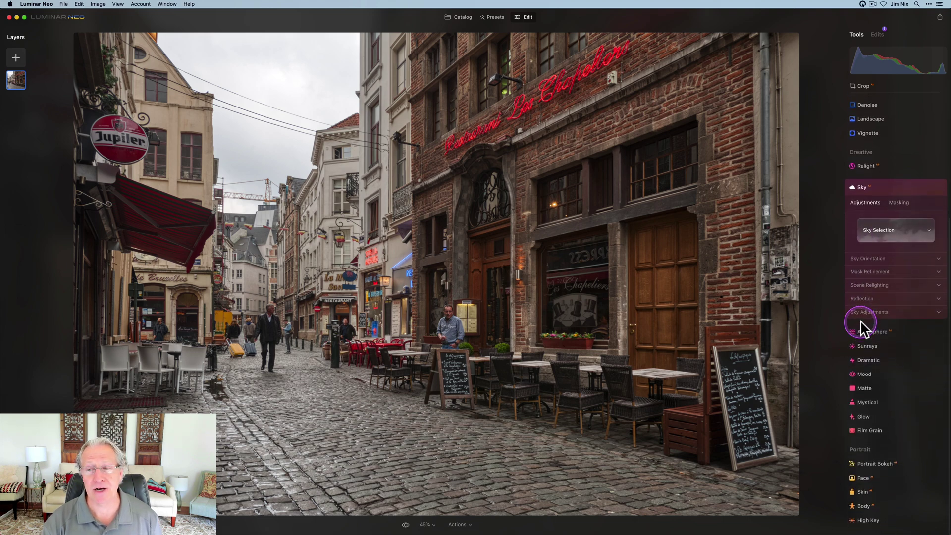
left_click(882, 235)
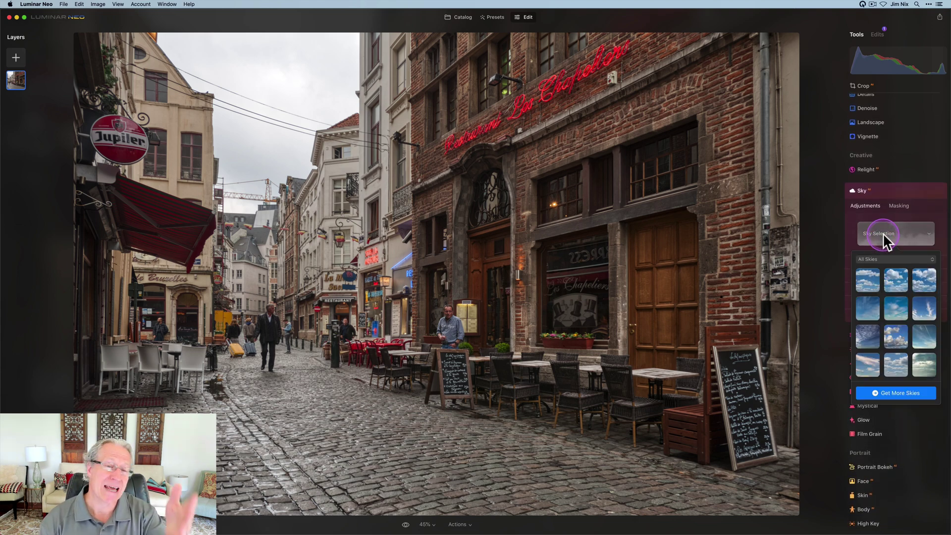
scroll(918, 326, "down", 10)
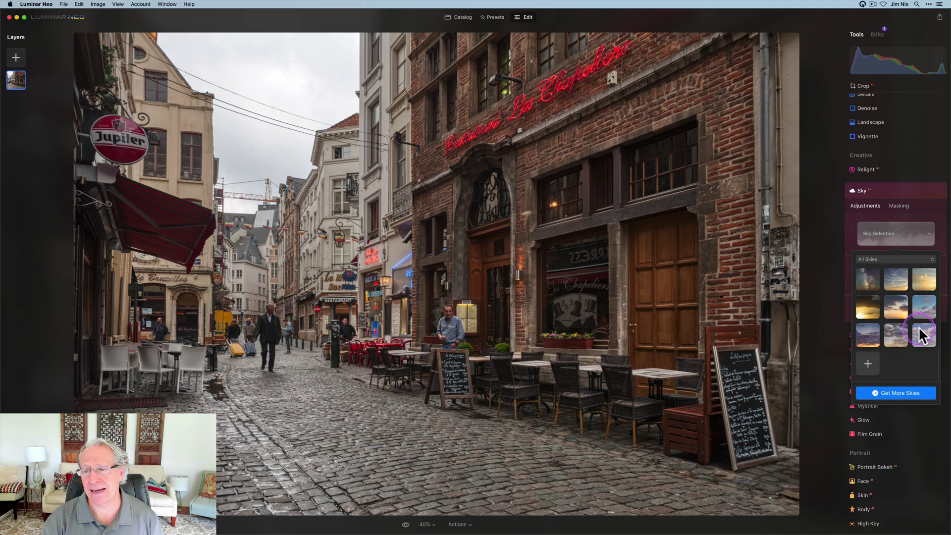
scroll(918, 326, "up", 10)
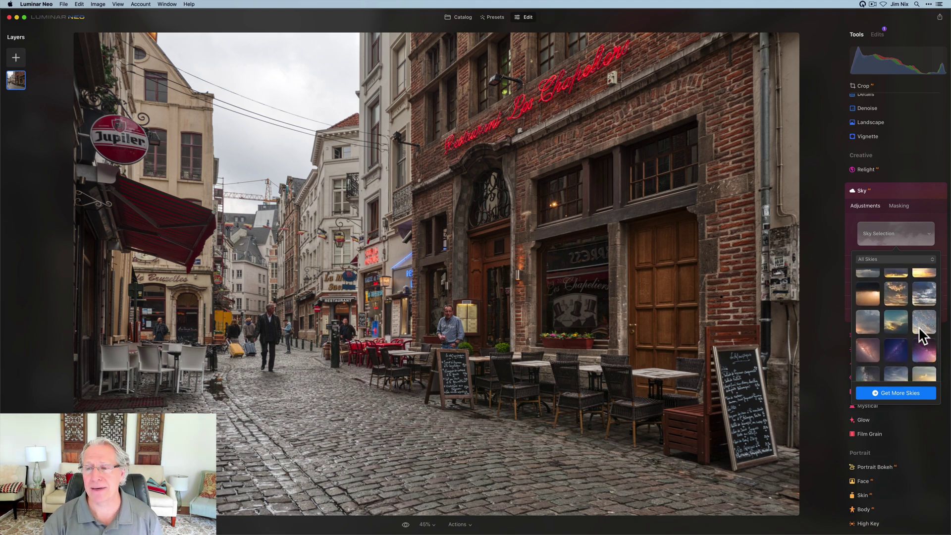
left_click(869, 307)
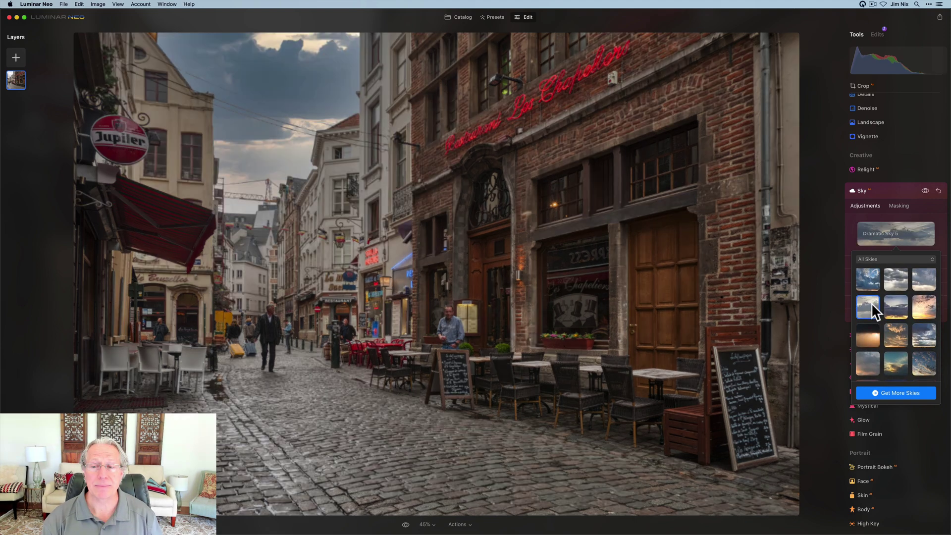
left_click(871, 210)
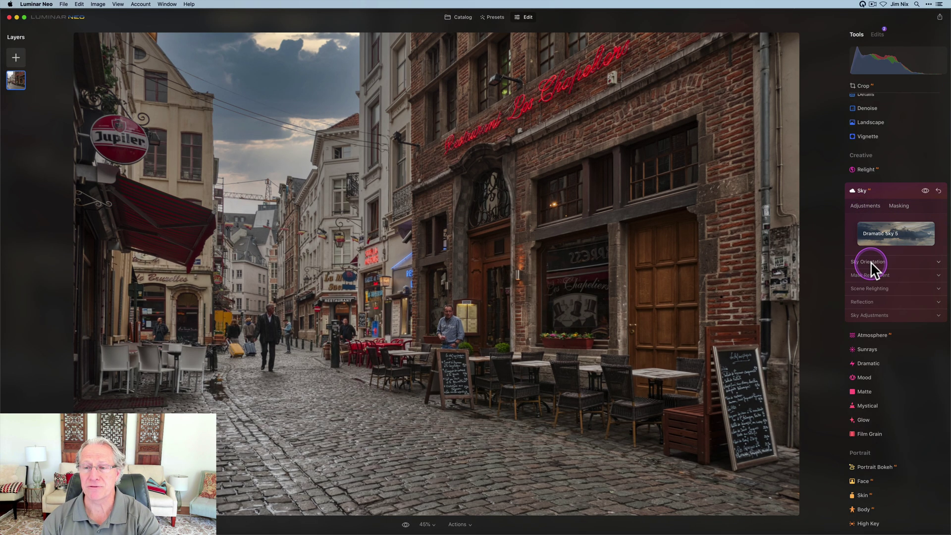
Step: Lower the sky's Horizon Position to -9 and compare with the original
left_click(870, 261)
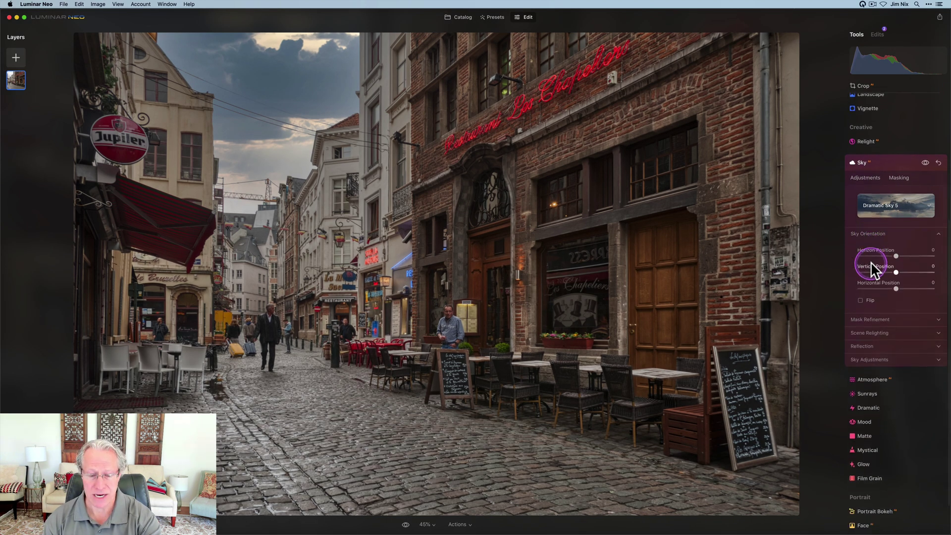
left_click_drag(896, 253, 898, 268)
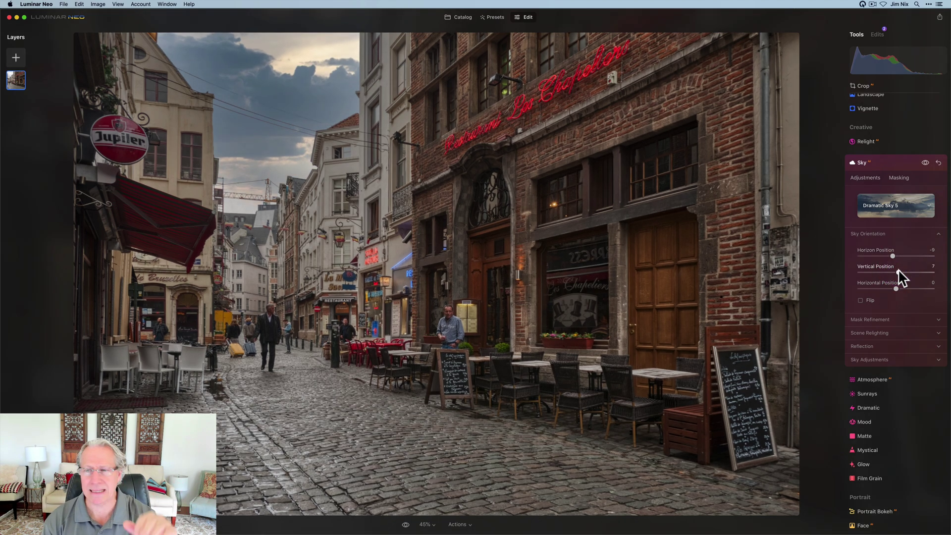
left_click(924, 163)
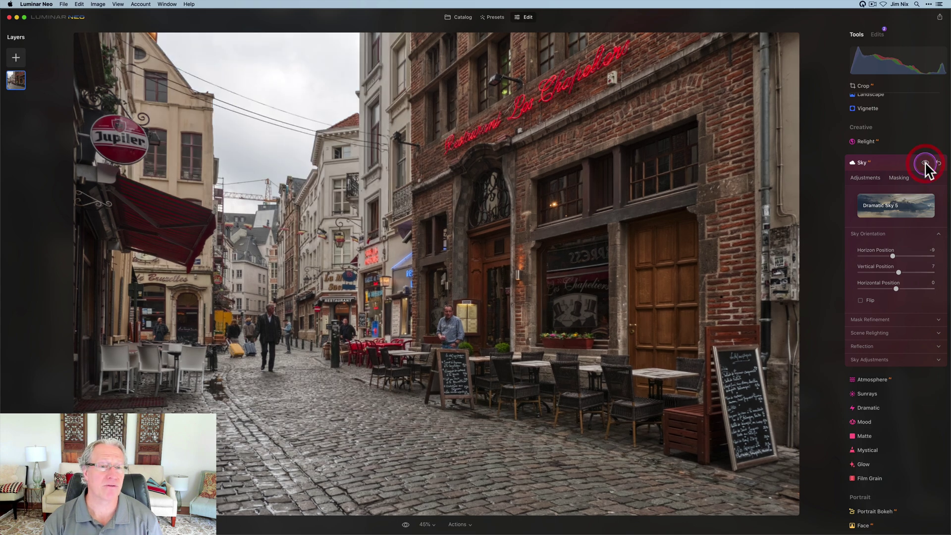
left_click_drag(925, 163, 924, 163)
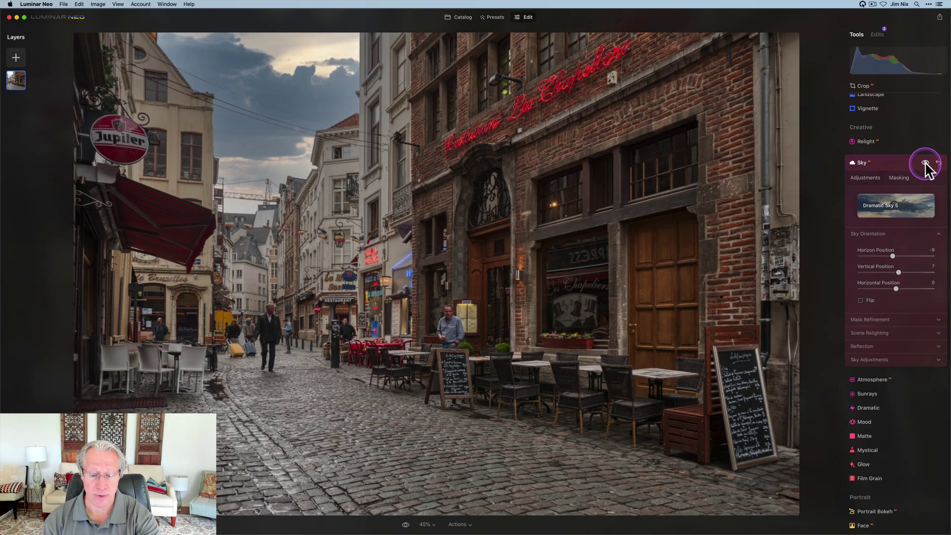
Step: Set Relight Strength 33 and Sky Warmth -35, then compare before and after
left_click(875, 331)
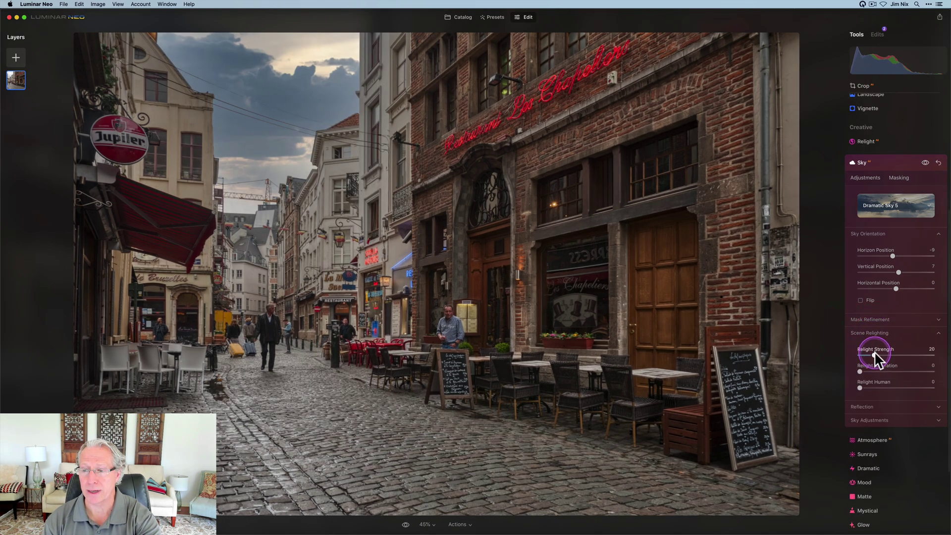
left_click_drag(875, 351, 880, 351)
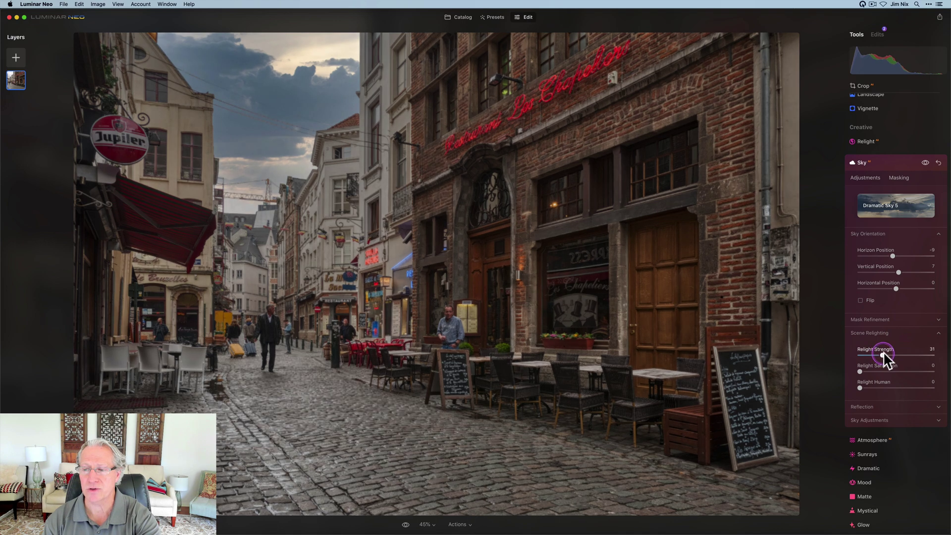
left_click(871, 420)
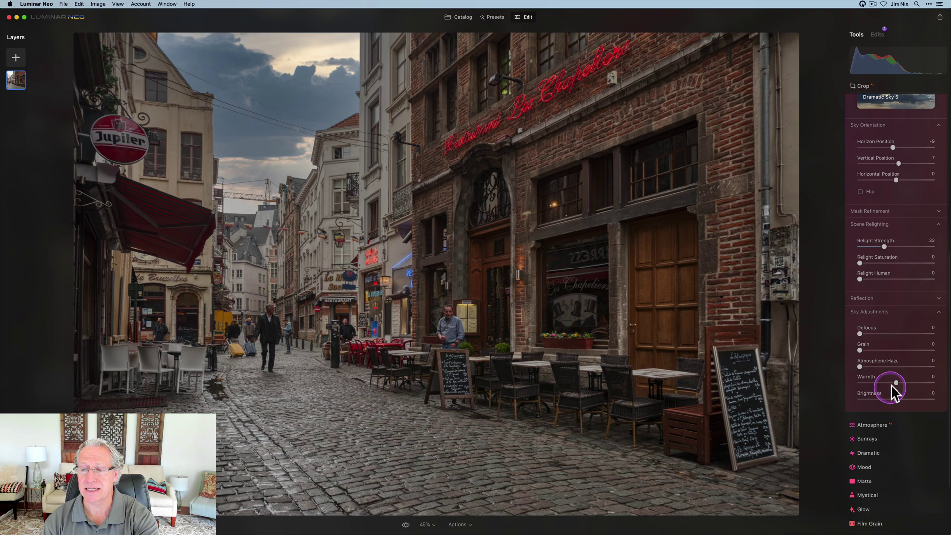
left_click_drag(894, 384, 891, 383)
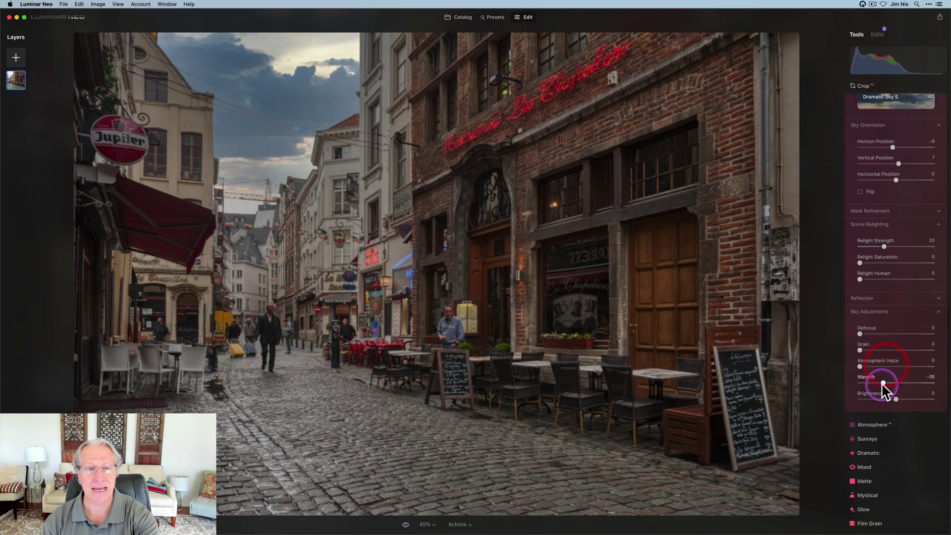
scroll(886, 347, "up", 3)
left_click(924, 192)
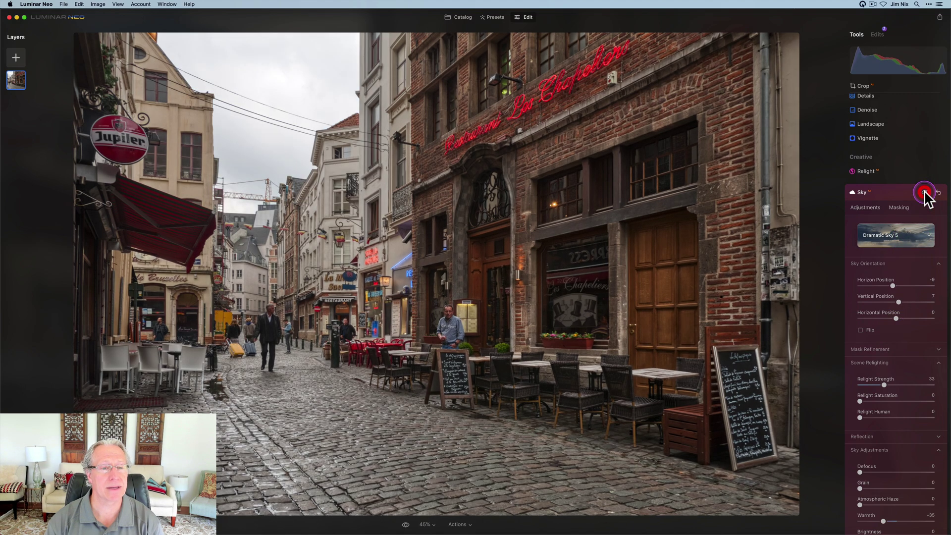
left_click(924, 193)
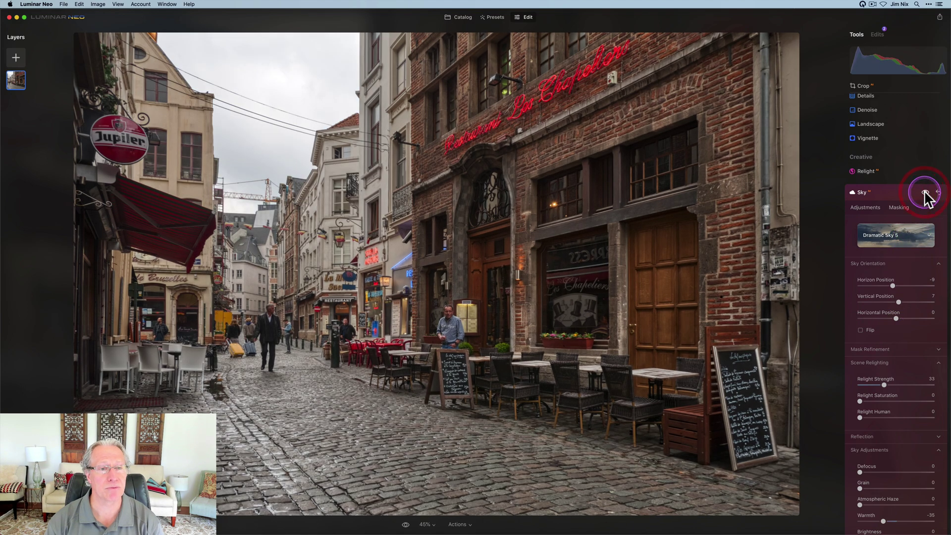
left_click(898, 195)
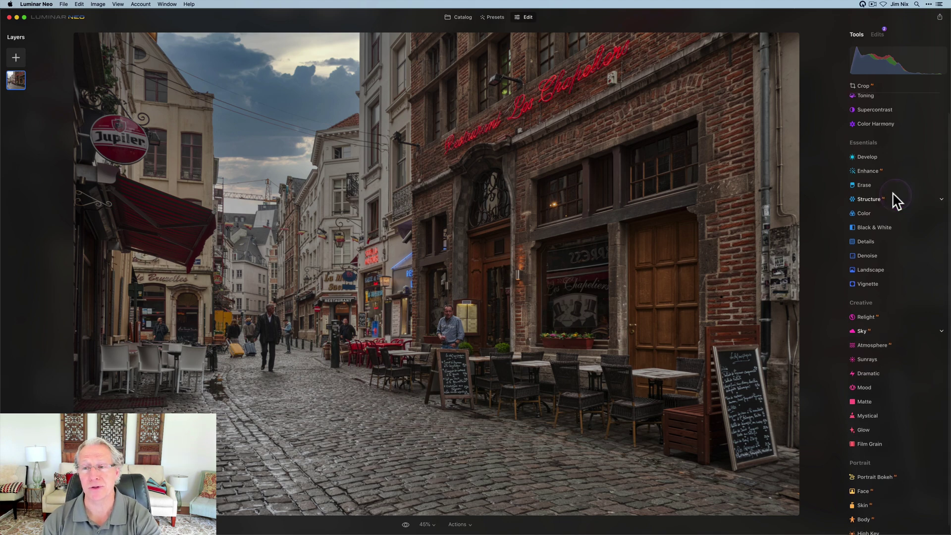
Step: Erase the overhead power lines with Remove Powerlines and compare with the original
left_click(871, 183)
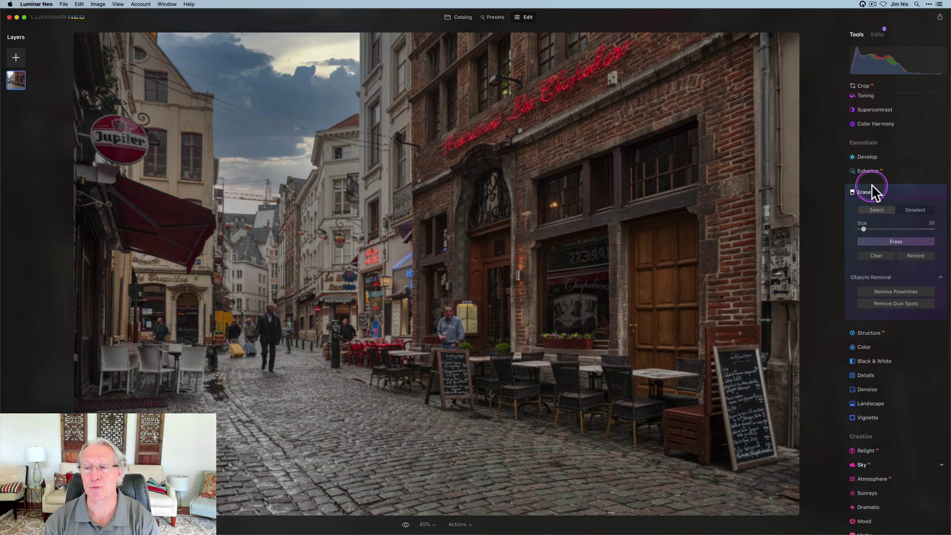
left_click(896, 266)
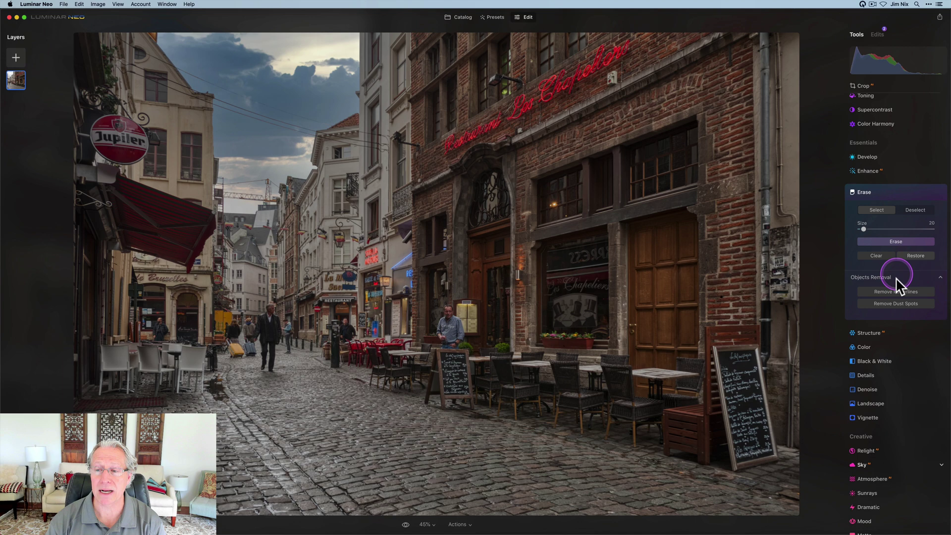
left_click(896, 291)
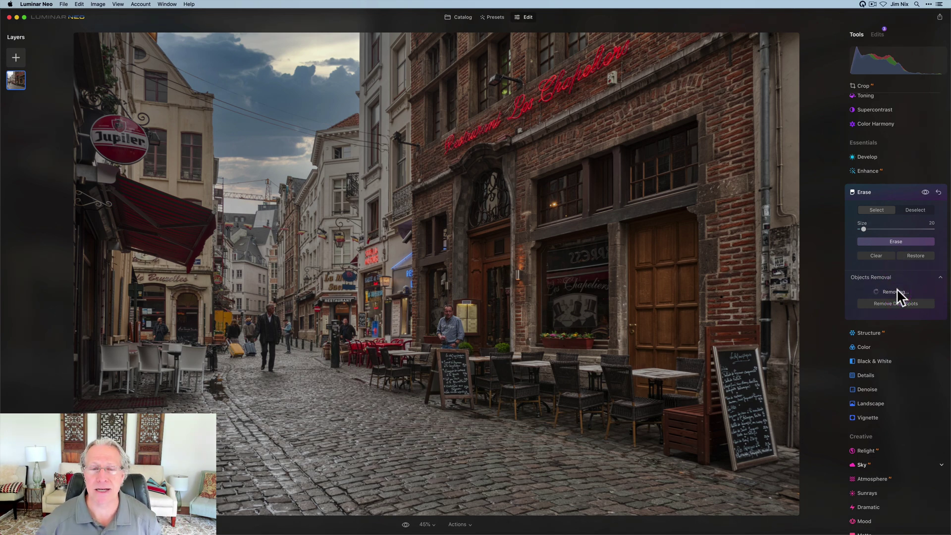
left_click(913, 193)
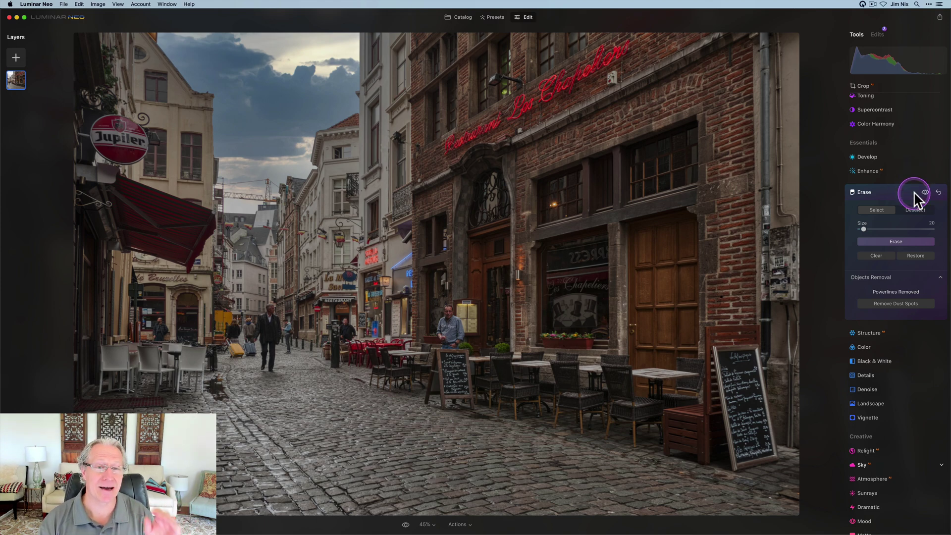
left_click(925, 193)
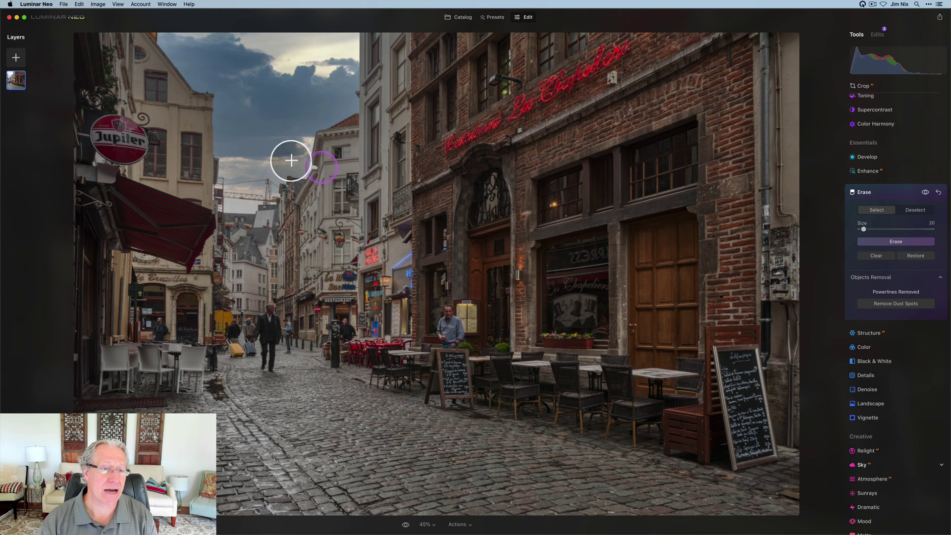
Step: Brush over the Jupiler sign's bracket, restore it, and compare the result again
left_click(119, 110)
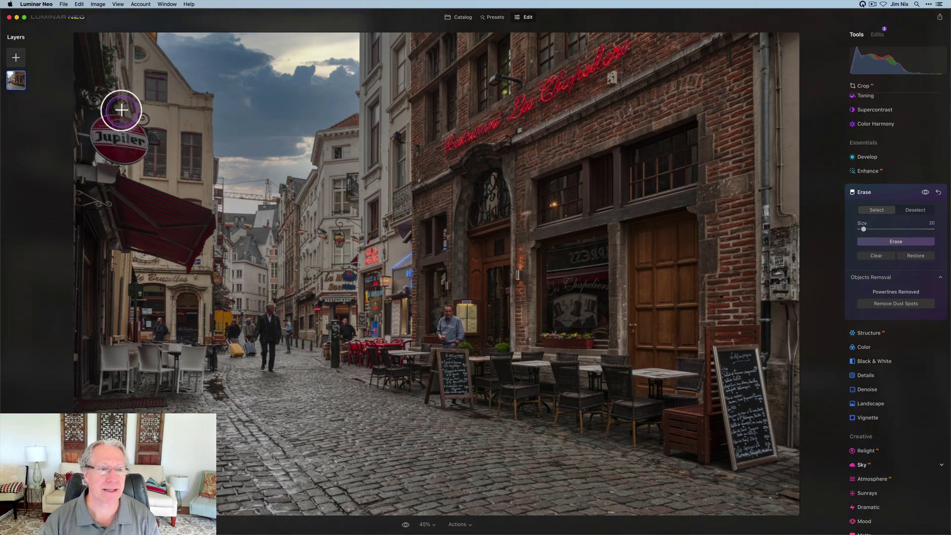
mouse_move(121, 107)
left_mouse_down()
mouse_move(112, 97)
mouse_move(142, 121)
mouse_move(150, 151)
mouse_move(143, 128)
mouse_move(103, 93)
left_mouse_up()
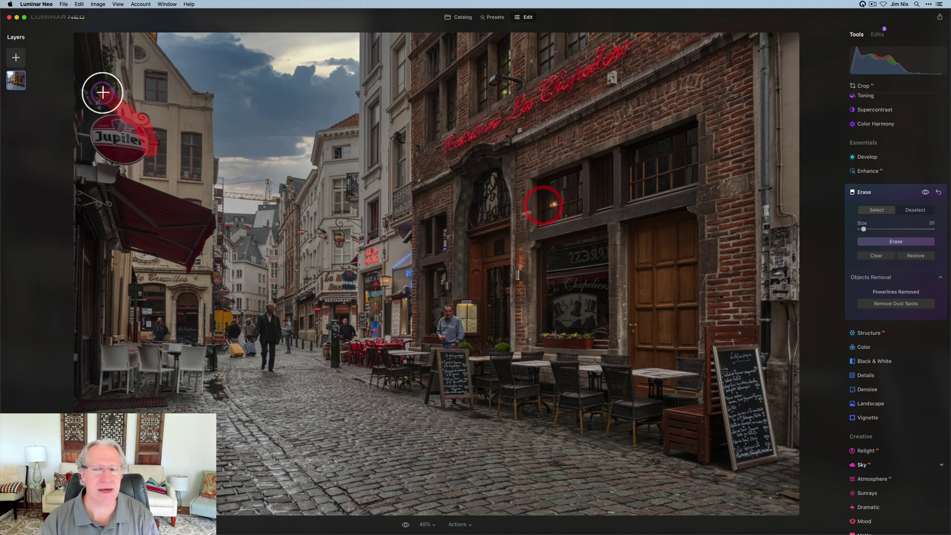
left_click(908, 254)
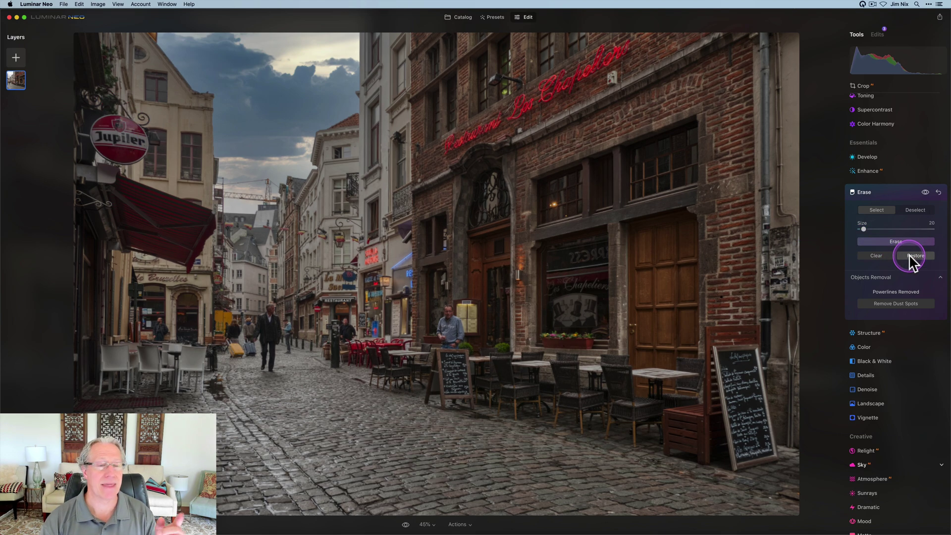
left_click(925, 192)
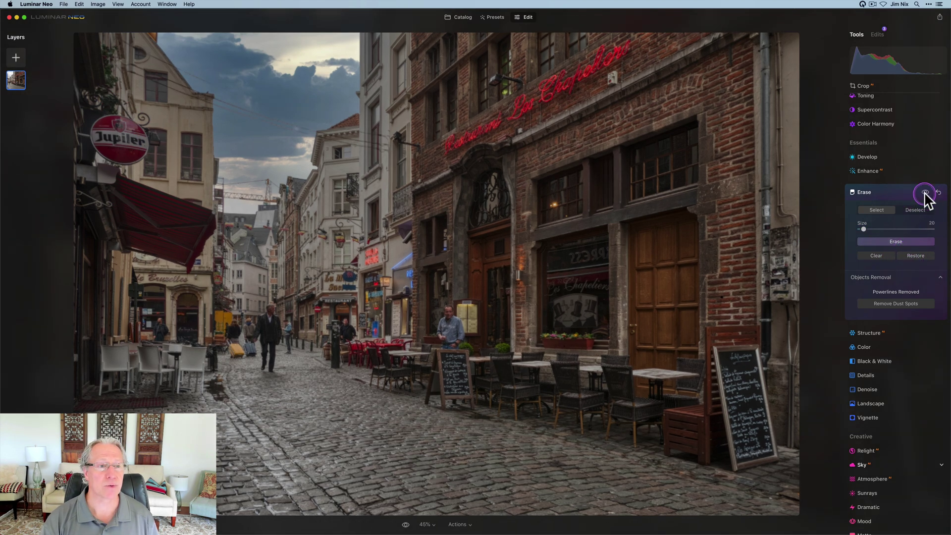
left_click(924, 192)
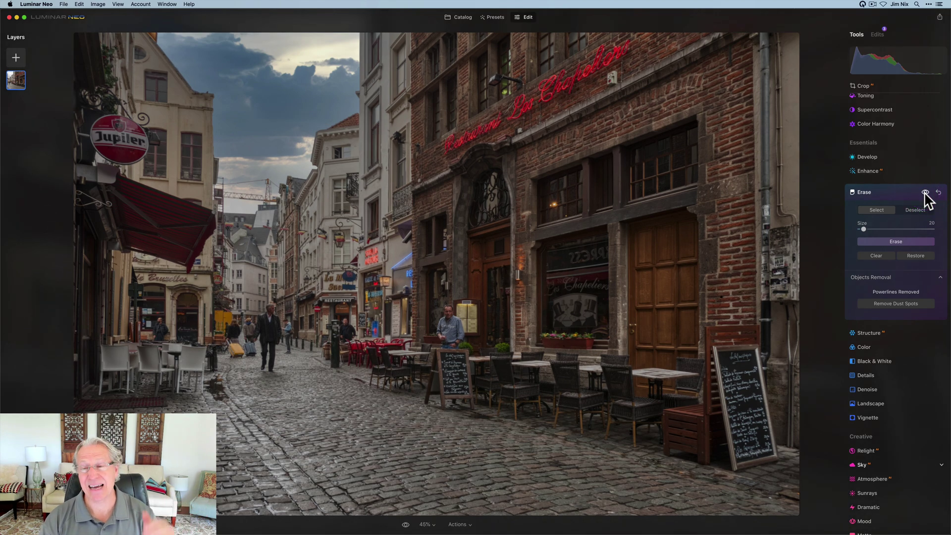
left_click(897, 192)
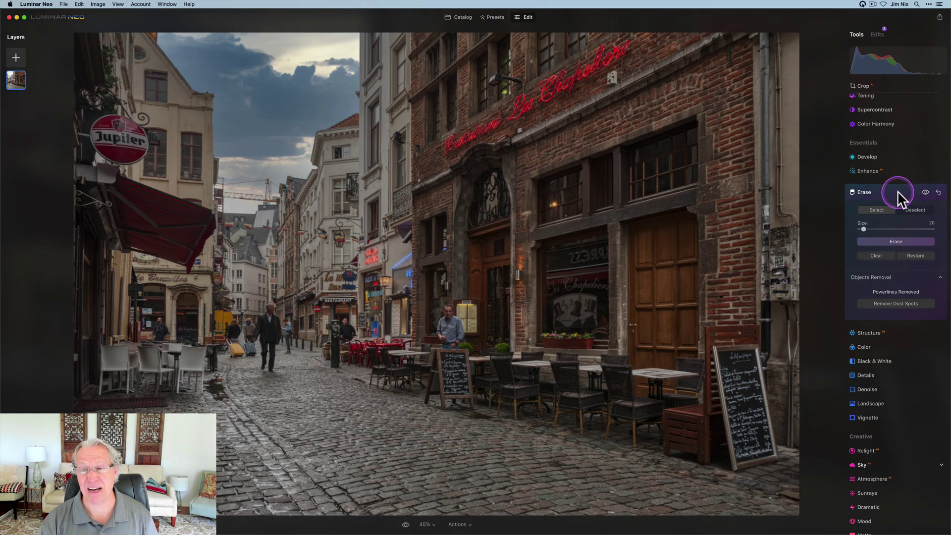
Step: In Develop, set Smart Contrast 19, Highlights -27 and Shadows 17
left_click(864, 157)
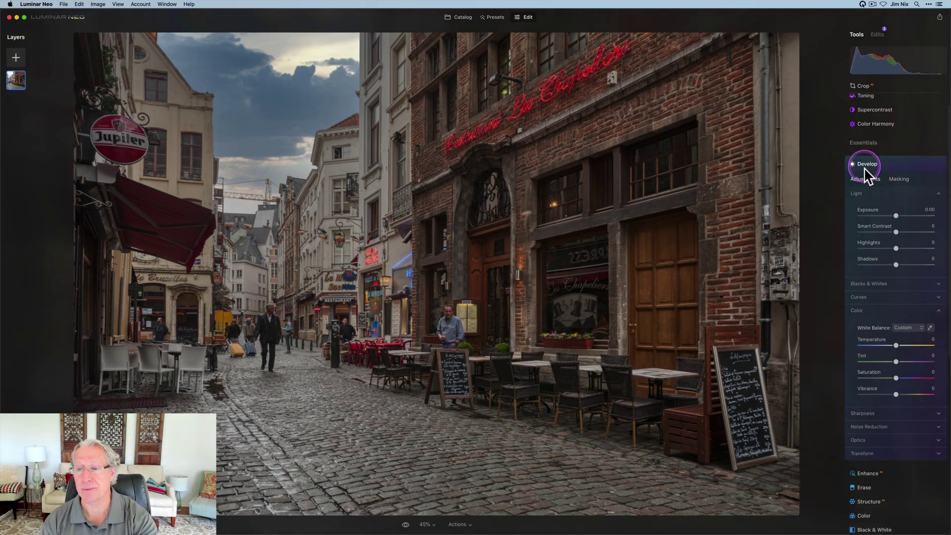
left_click_drag(893, 230, 887, 250)
left_click(897, 247)
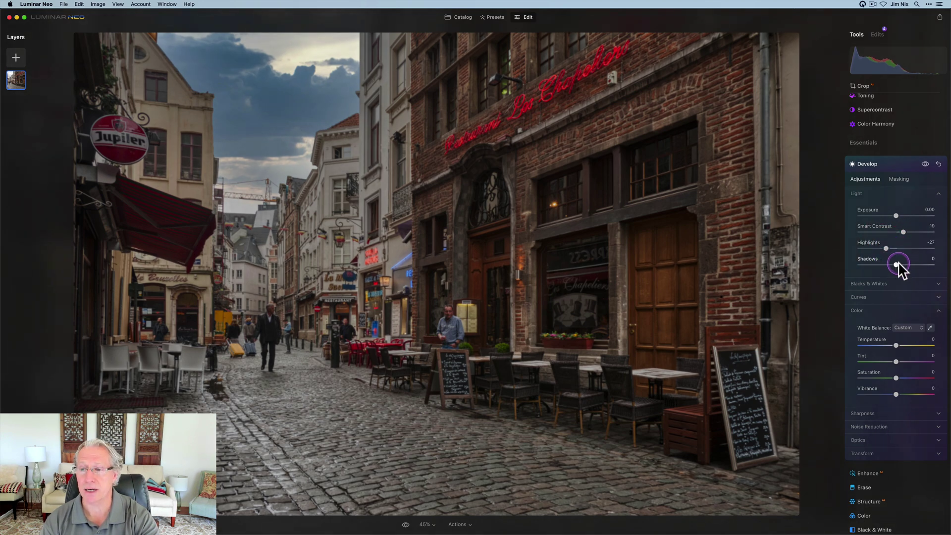
left_click_drag(898, 264, 901, 264)
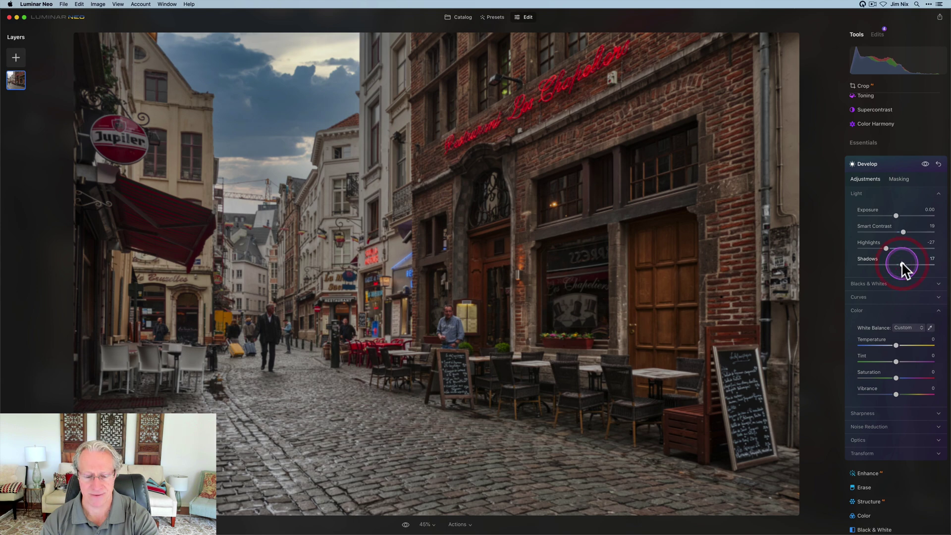
Step: Set Temperature -13, Tint 4 and Vibrance 13, then compare before and after
left_click(896, 345)
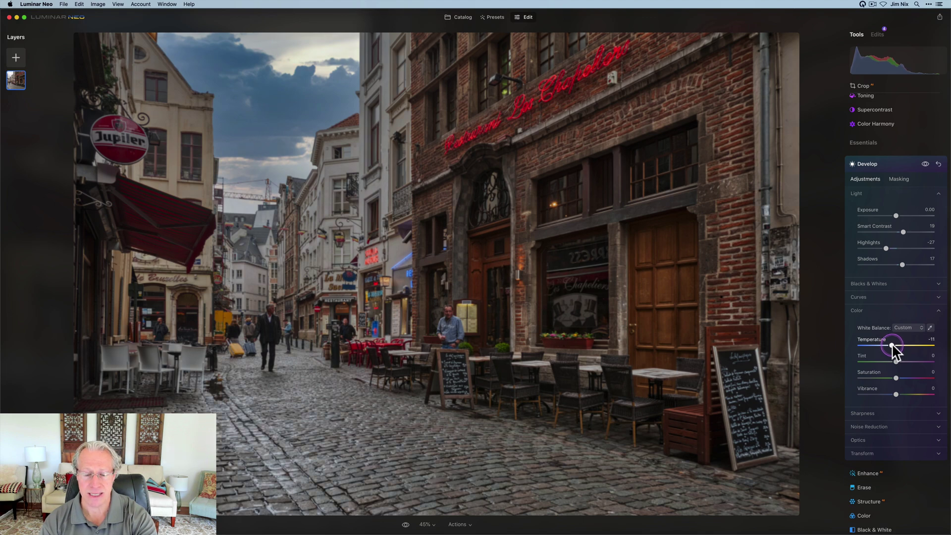
left_click_drag(892, 343, 898, 361)
left_click(895, 394)
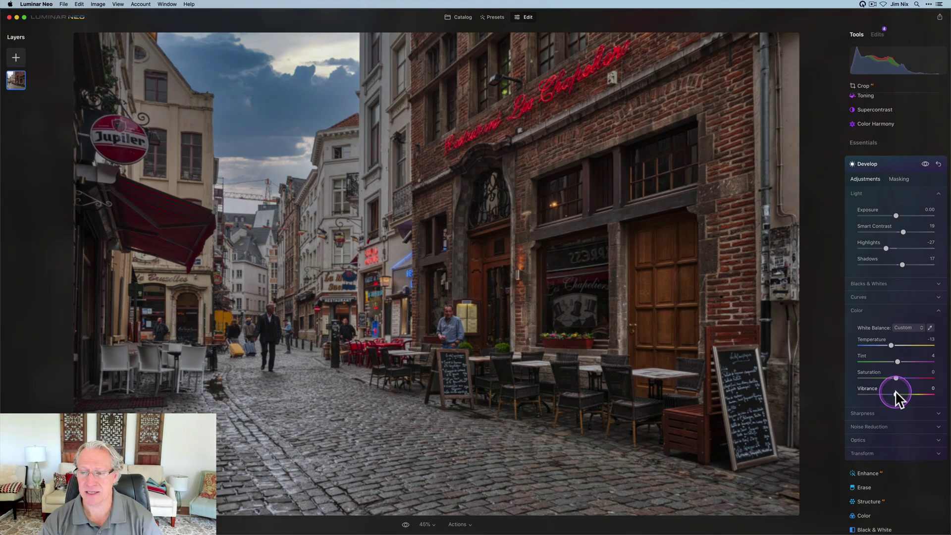
left_click_drag(900, 394, 901, 393)
left_click(925, 164)
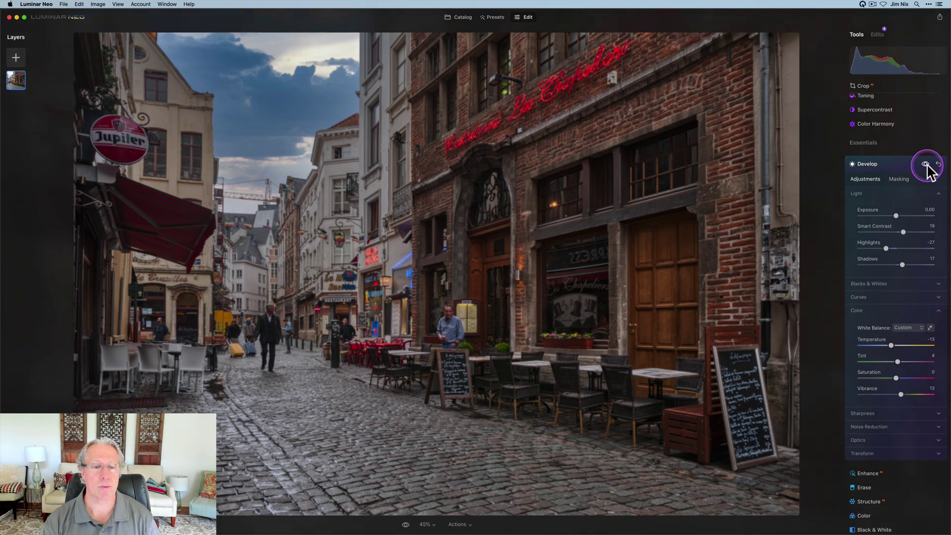
left_click(926, 165)
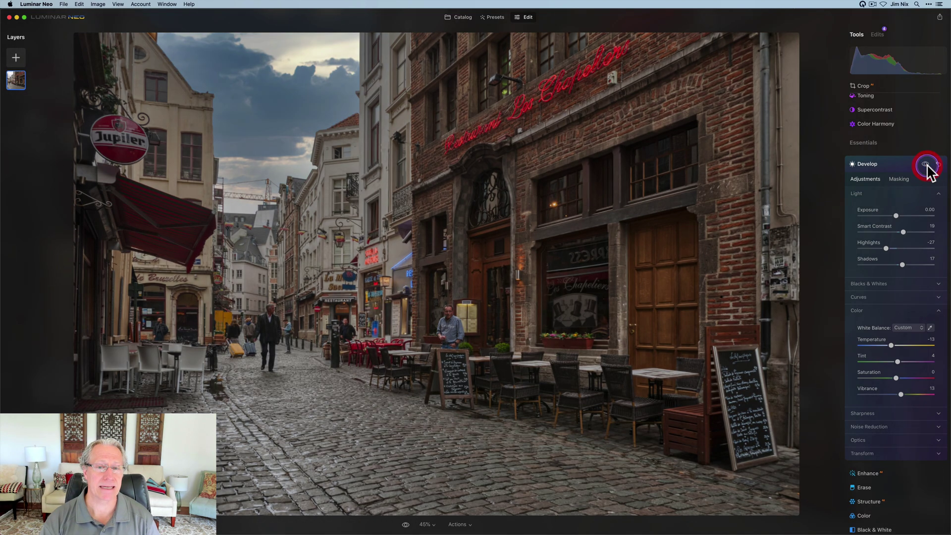
left_click(894, 165)
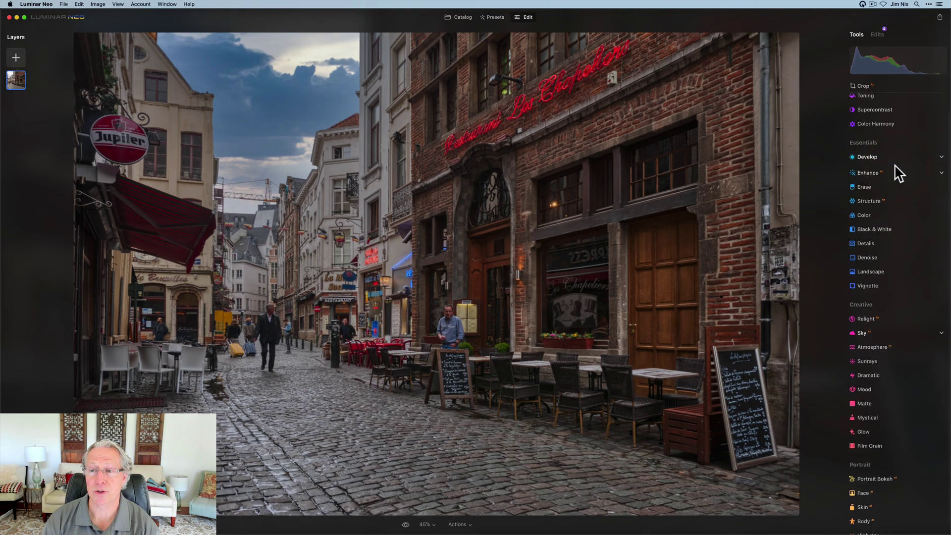
Step: Set Supercontrast Highlights, Midtones and Shadows Contrast to about 30 (29, 31, 32)
left_click(875, 109)
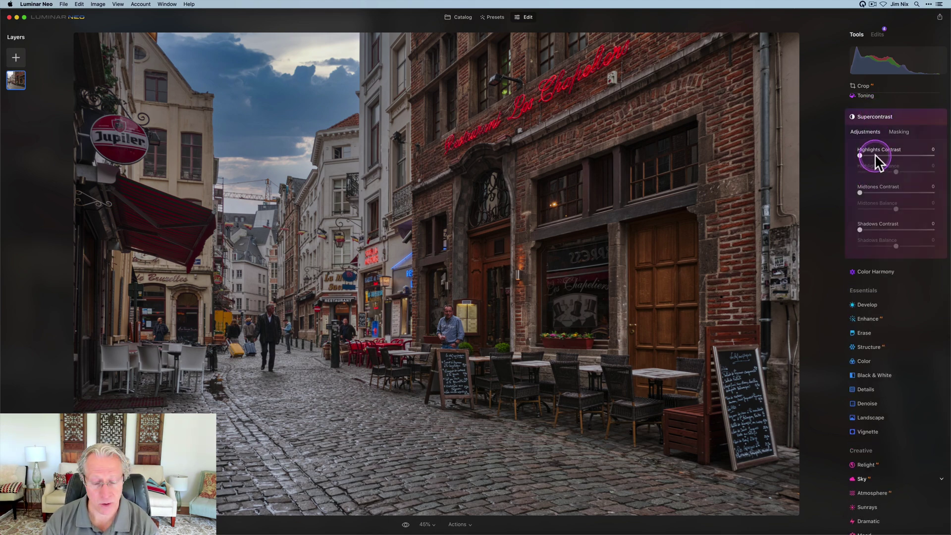
left_click_drag(874, 155, 880, 153)
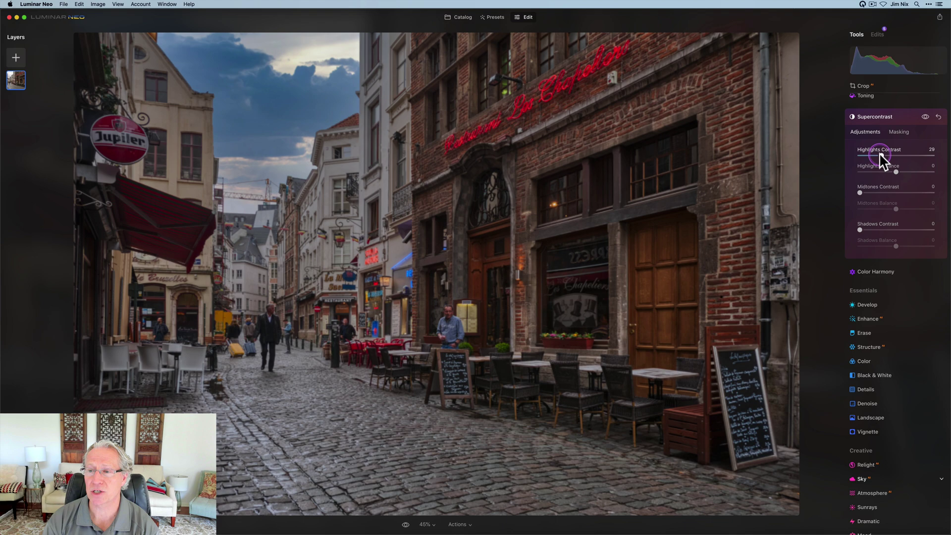
left_click(882, 192)
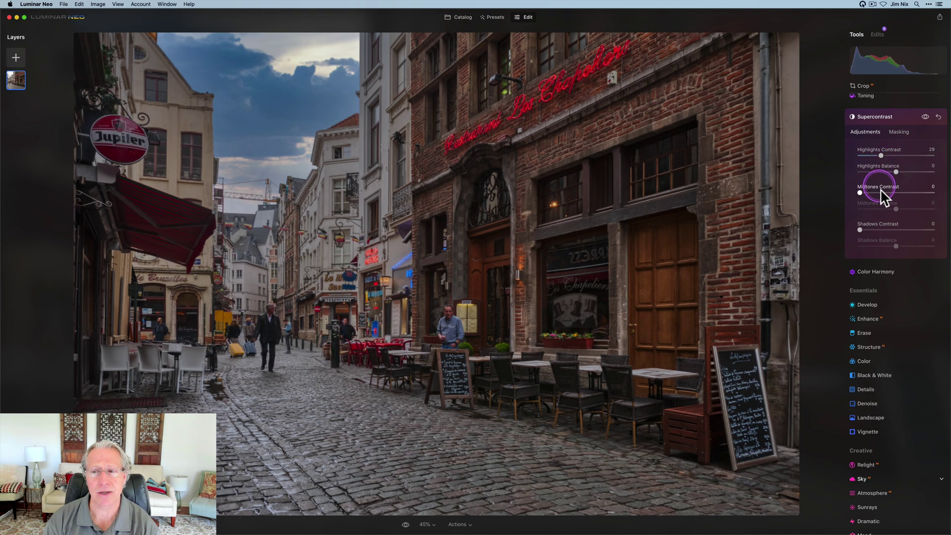
left_click(884, 229)
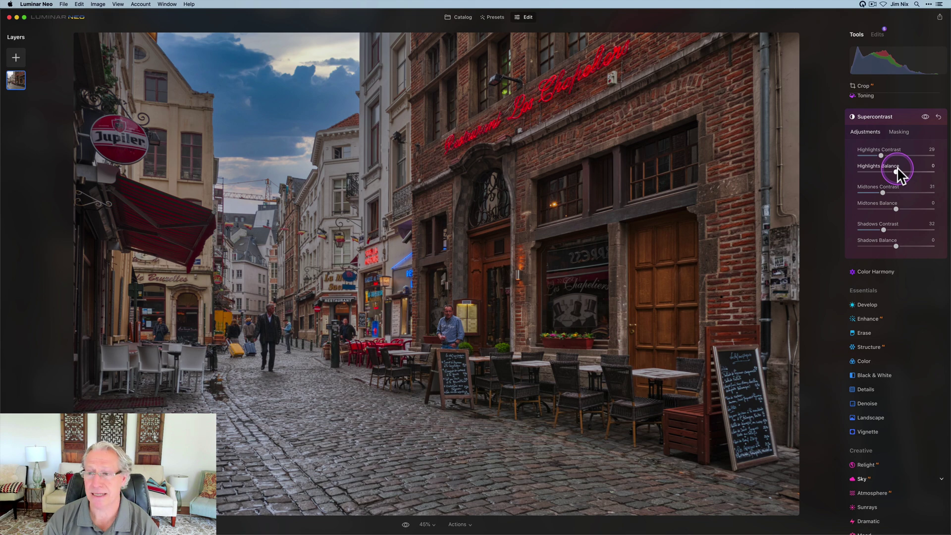
Step: Set the highlights, midtones and shadows balances to -43, 25 and -55, then compare before and after
left_click_drag(897, 170, 885, 170)
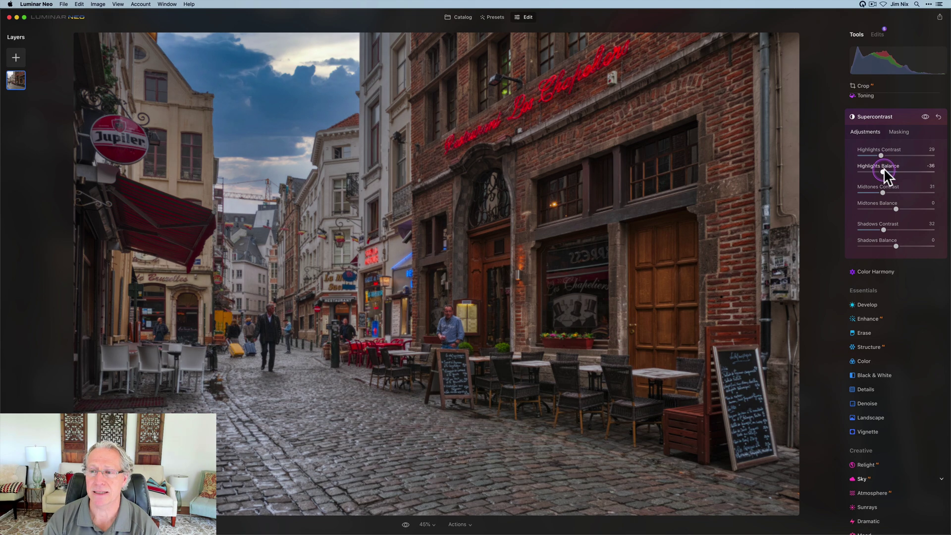
left_click(895, 209)
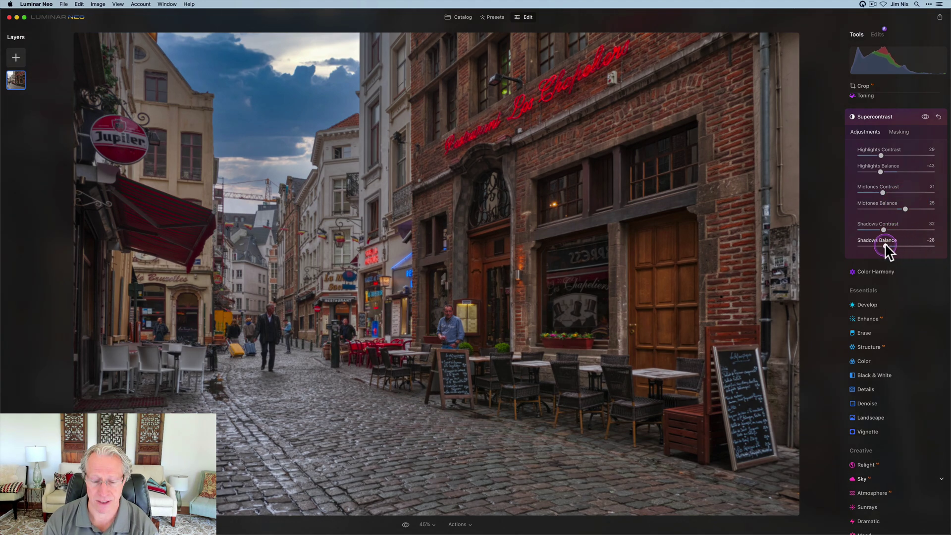
left_click_drag(885, 245, 875, 247)
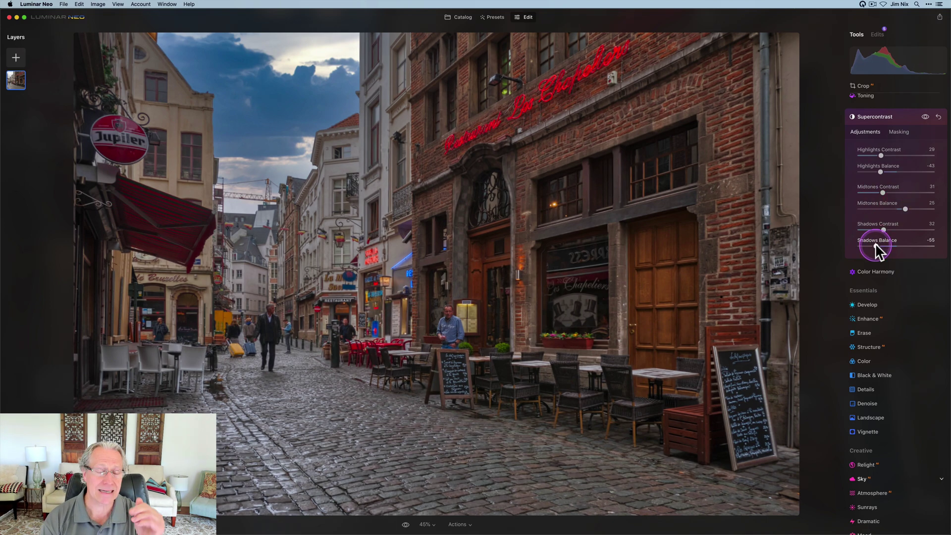
left_click(925, 116)
left_click(924, 117)
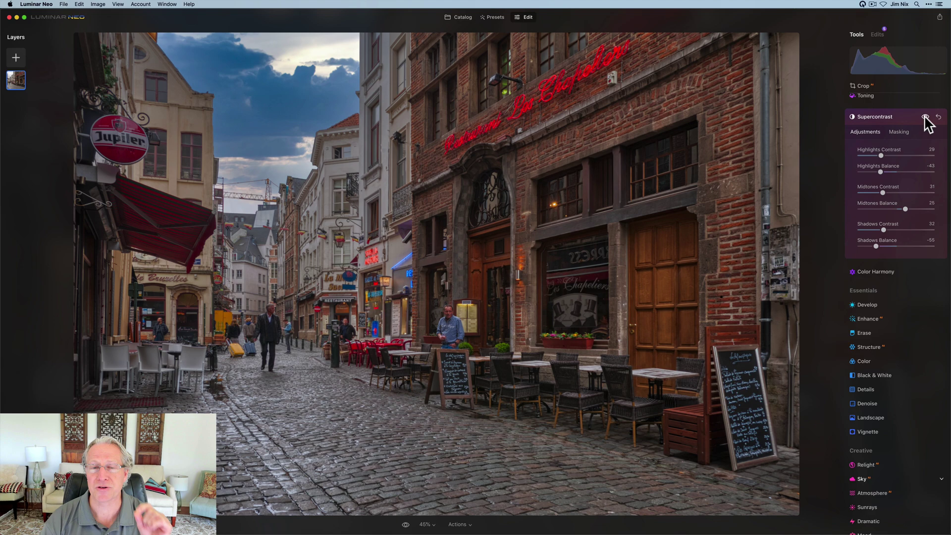
left_click(924, 117)
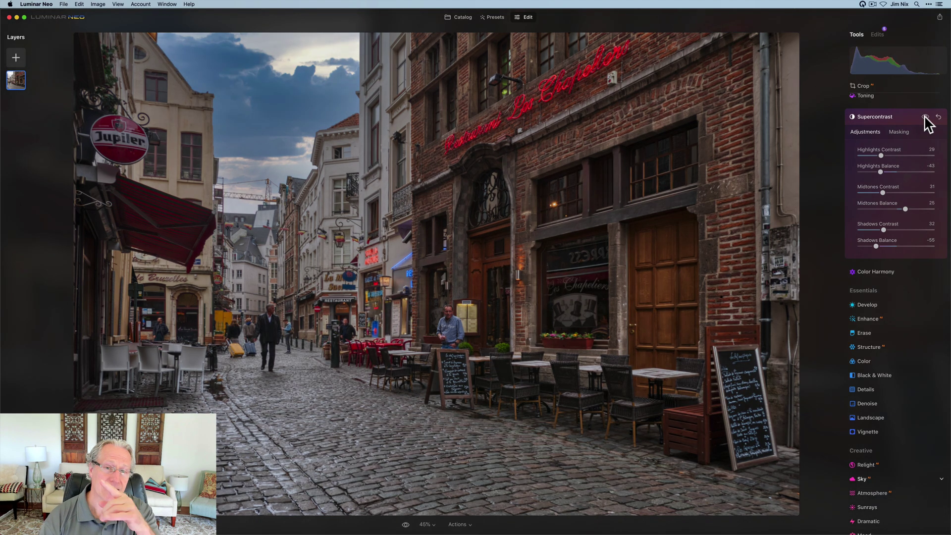
left_click(925, 116)
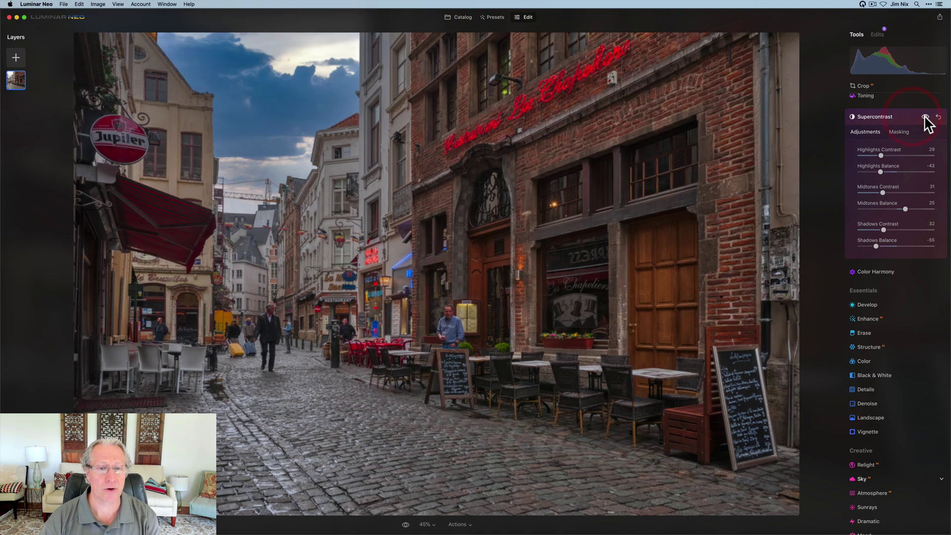
left_click(895, 115)
Step: Open the Structure adjustment and set its Amount to 45
left_click(876, 175)
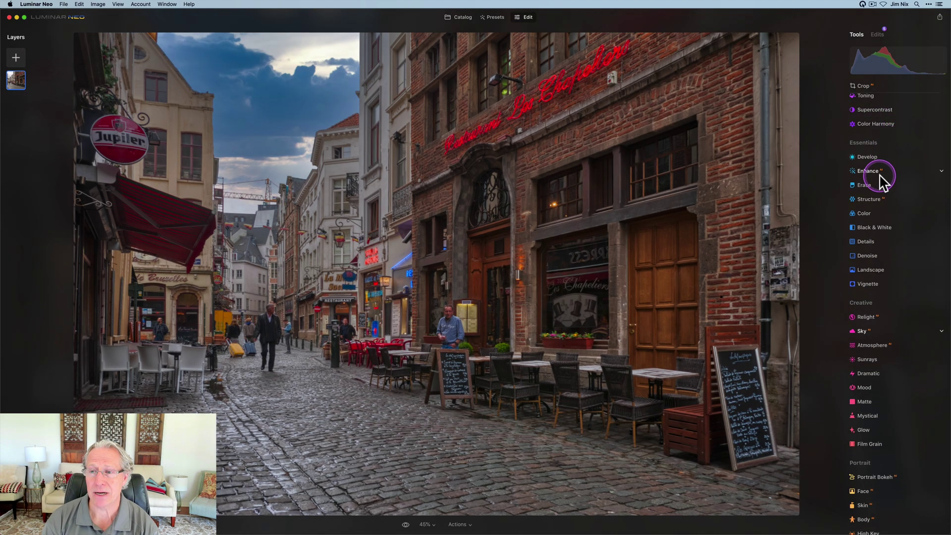
left_click(874, 198)
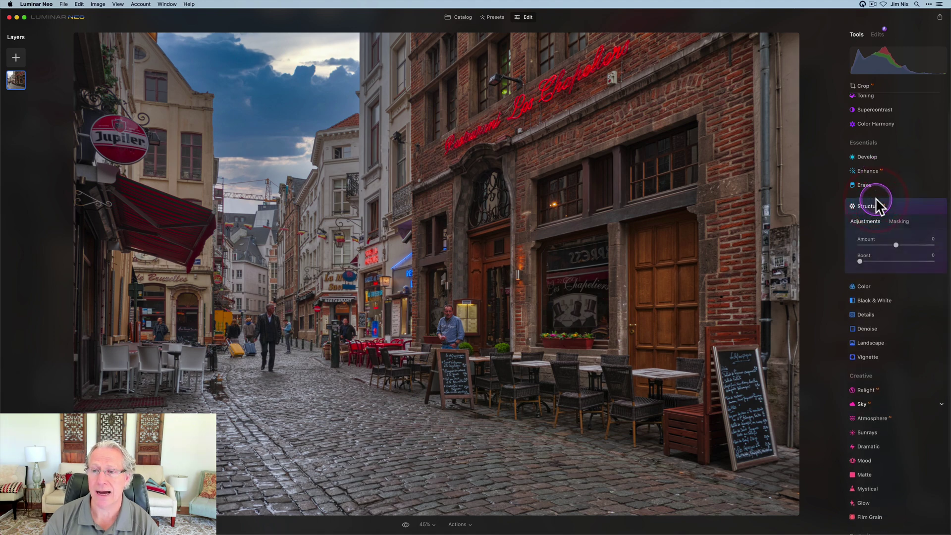
left_click_drag(898, 243, 912, 245)
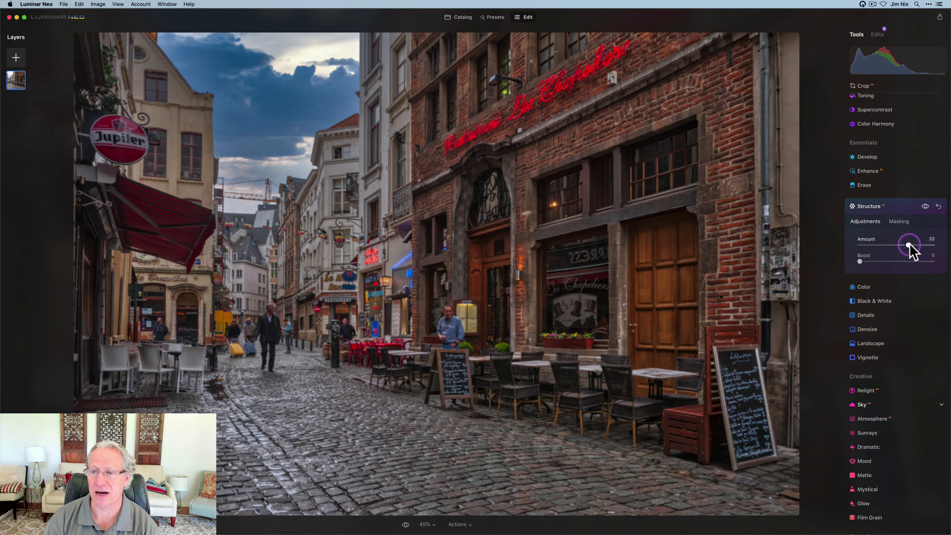
left_click(898, 222)
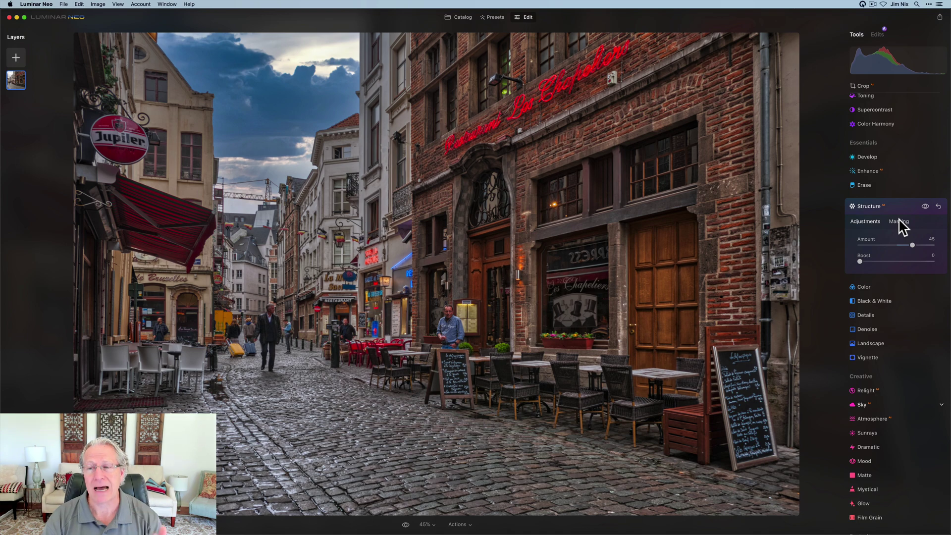
Step: Brush-mask Structure (size 220, strength 62) over buildings, terrace and cobblestones, then check it
left_click(899, 222)
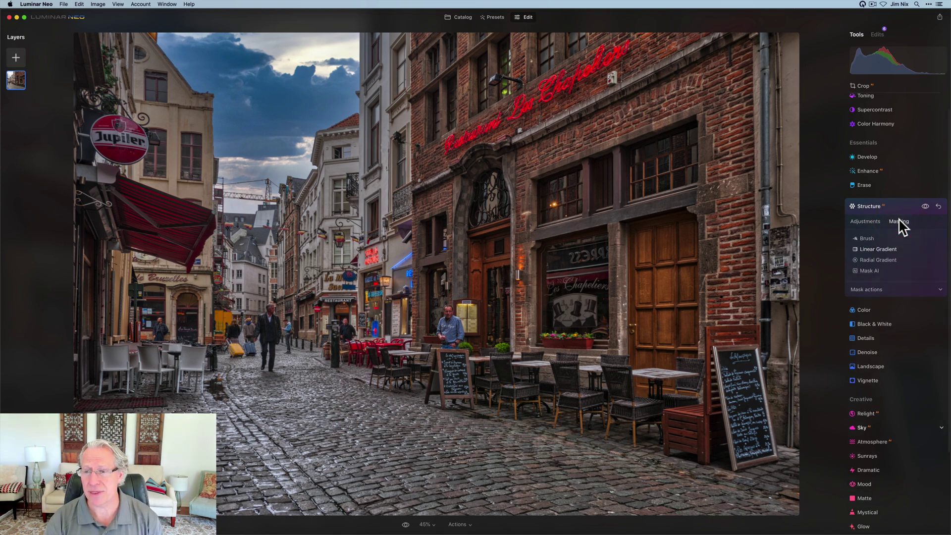
left_click(863, 242)
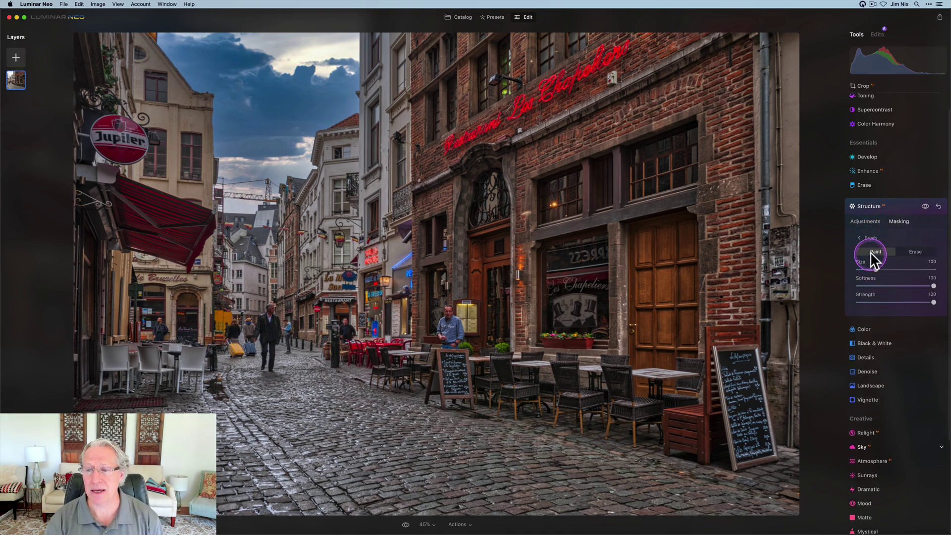
left_click(381, 303)
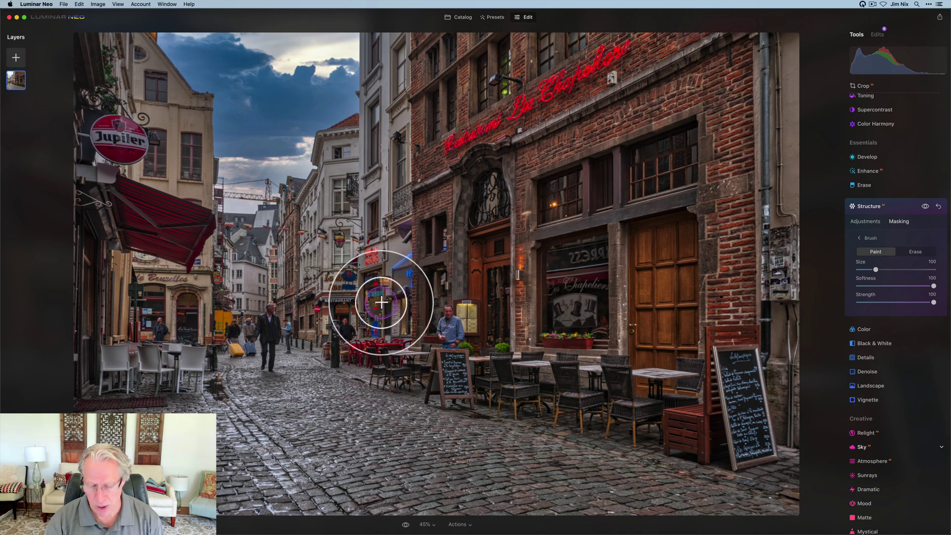
key("]")
key("]")
key("]")
key("]")
key("]")
key("]")
key("]")
key("]")
key("]")
key("]")
key("]")
key("]")
left_click(874, 317)
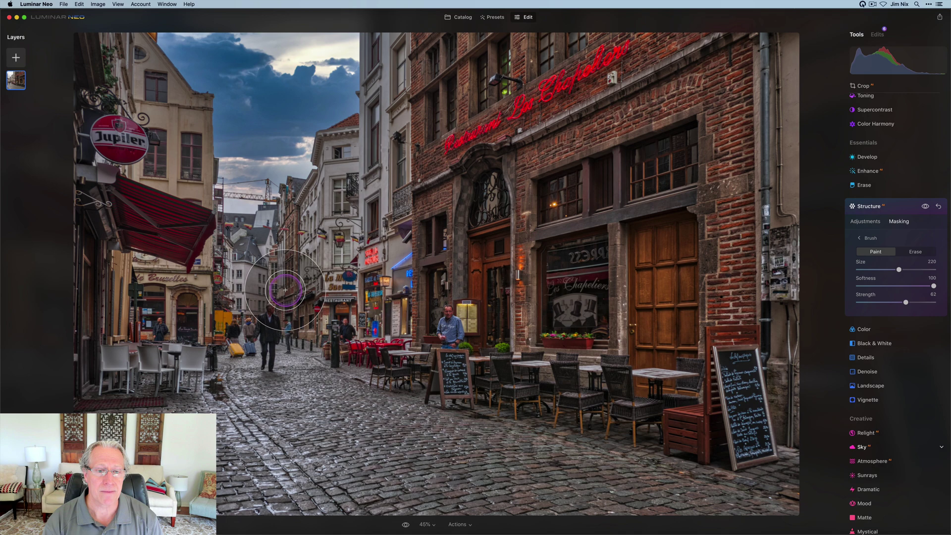
left_click(289, 327)
mouse_move(289, 327)
left_mouse_down()
mouse_move(365, 327)
mouse_move(327, 351)
mouse_move(359, 288)
mouse_move(382, 279)
mouse_move(418, 312)
mouse_move(495, 316)
mouse_move(477, 265)
mouse_move(521, 251)
mouse_move(555, 275)
mouse_move(574, 344)
mouse_move(690, 378)
mouse_move(746, 376)
mouse_move(771, 447)
mouse_move(638, 431)
mouse_move(773, 488)
mouse_move(797, 392)
mouse_move(792, 451)
mouse_move(545, 413)
mouse_move(426, 368)
mouse_move(574, 335)
mouse_move(522, 290)
mouse_move(691, 336)
left_mouse_up()
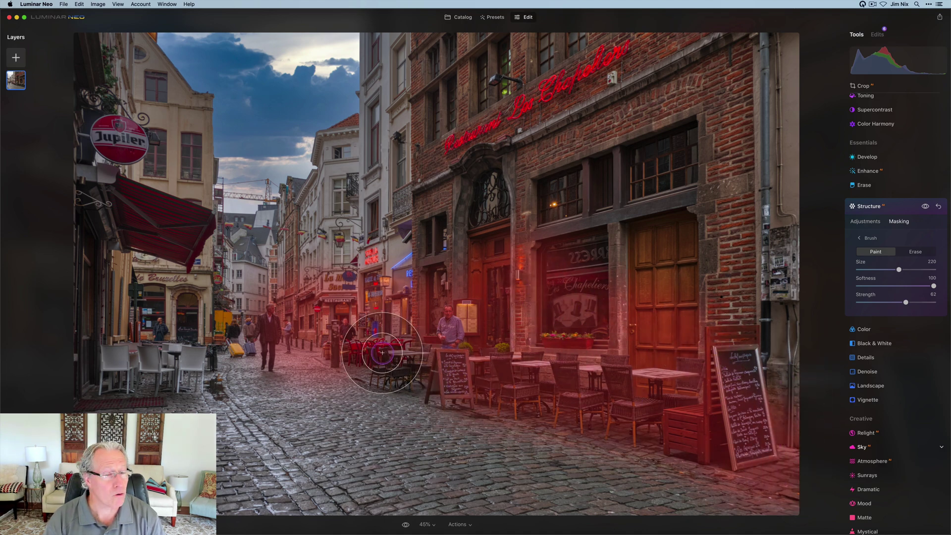
mouse_move(378, 516)
left_mouse_down()
mouse_move(571, 514)
mouse_move(513, 443)
mouse_move(485, 440)
mouse_move(536, 451)
mouse_move(303, 402)
mouse_move(312, 404)
mouse_move(295, 353)
mouse_move(258, 296)
mouse_move(226, 338)
mouse_move(233, 377)
mouse_move(276, 478)
left_mouse_up()
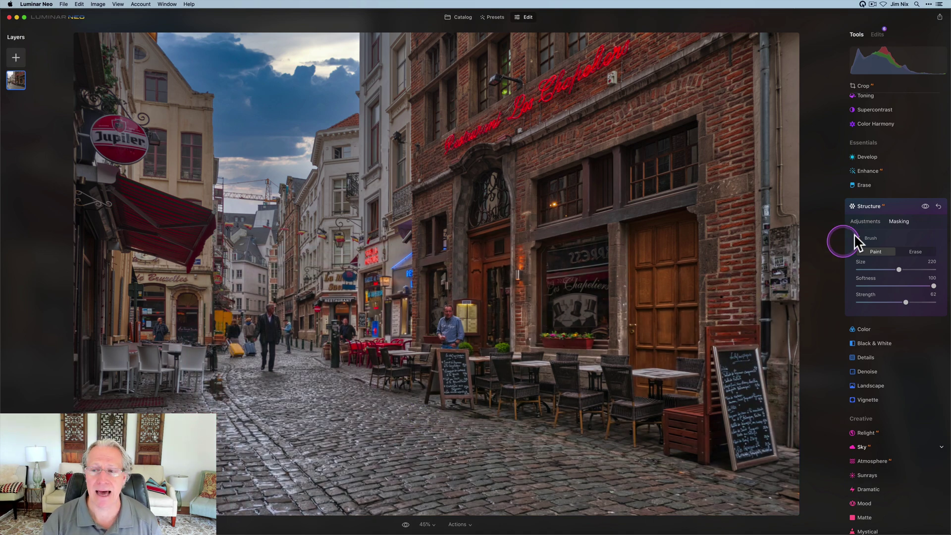
left_click(925, 207)
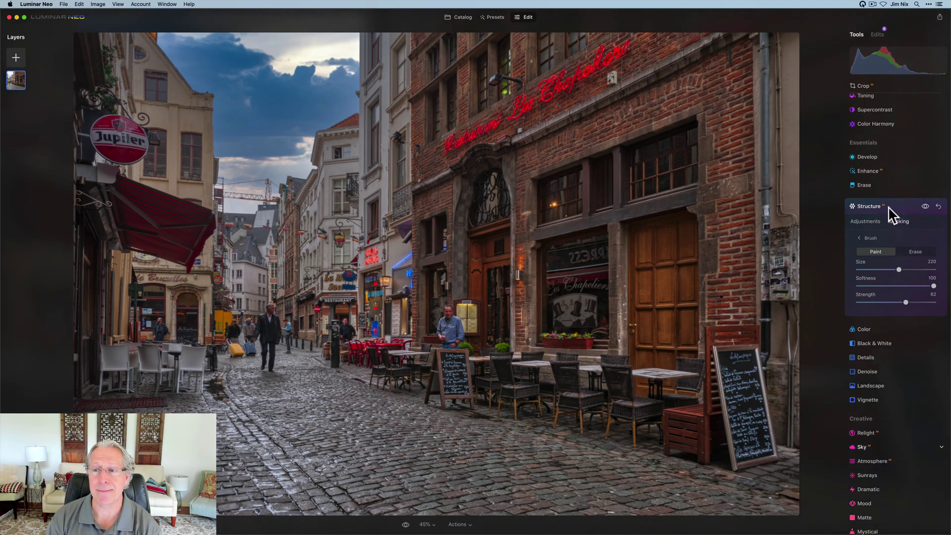
Step: Paint a Develop brush mask at size 196, strength 43 across the cobblestone street
left_click(867, 157)
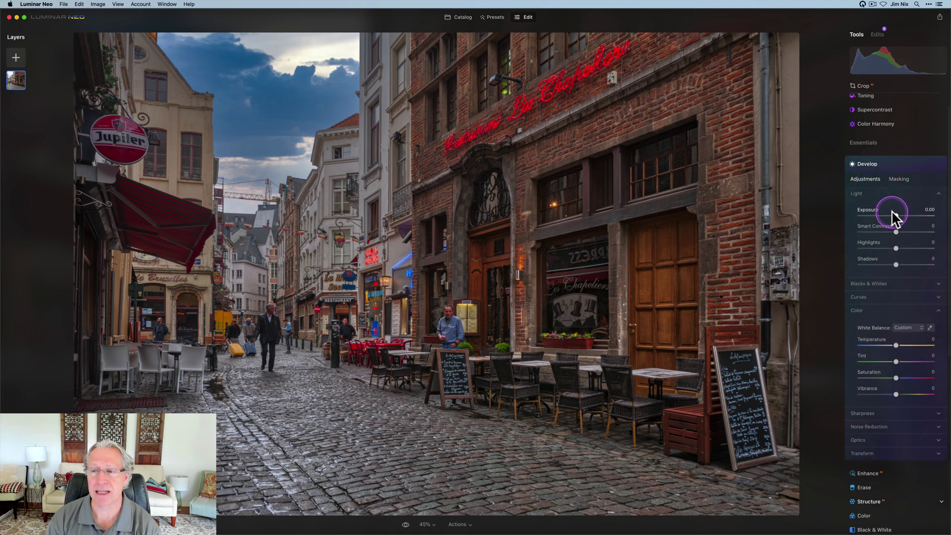
left_click_drag(896, 213, 897, 213)
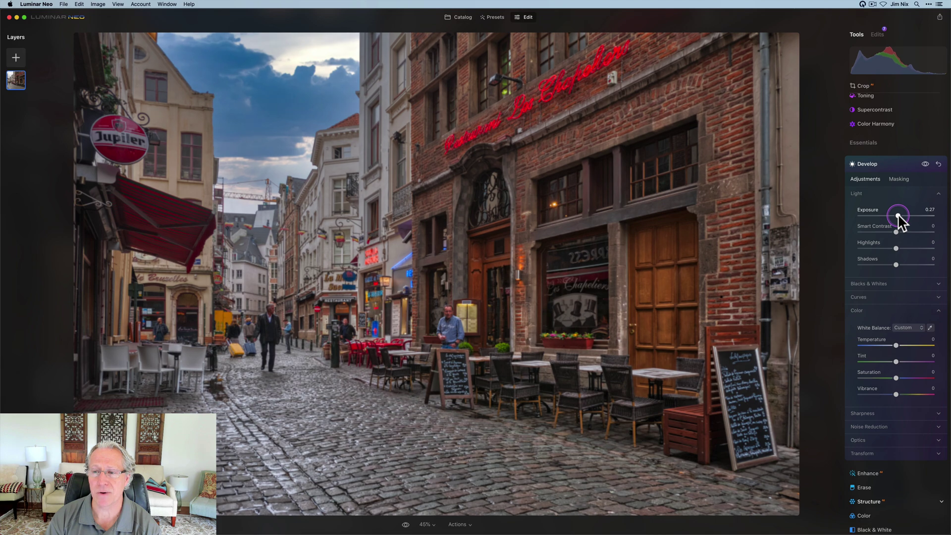
left_click(899, 179)
left_click(871, 195)
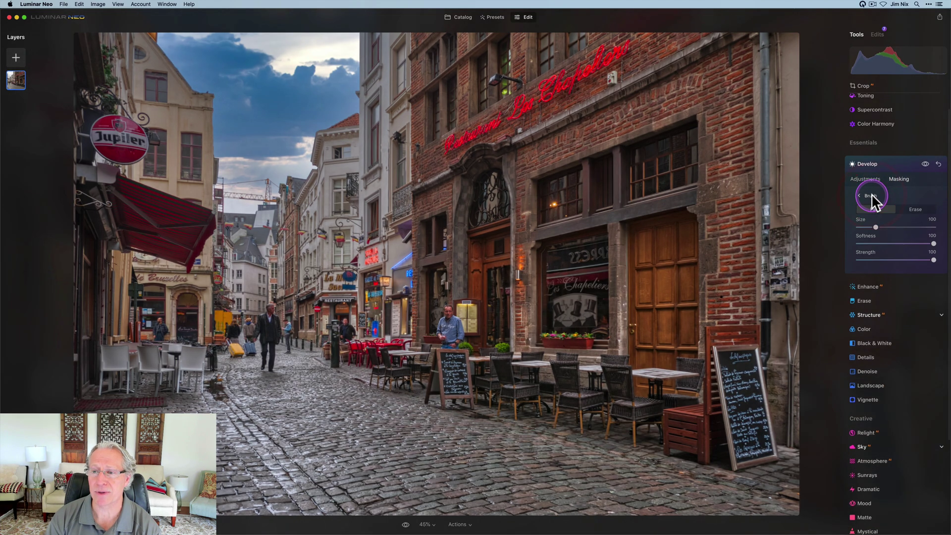
left_click(890, 259)
key("bracketright")
key("bracketright")
key("bracketright")
key("bracketright")
key("bracketright")
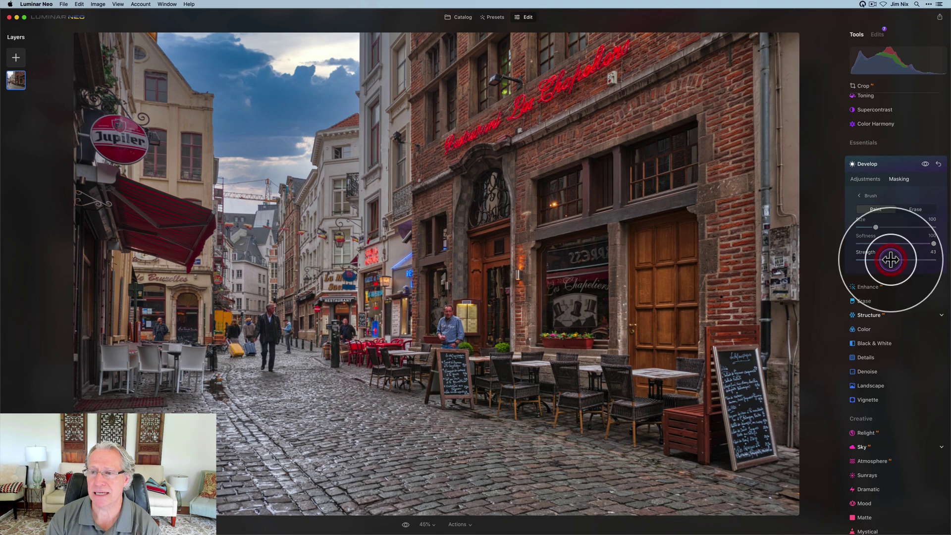
key("bracketright")
key("bracketright")
key("bracketright")
key("bracketright")
key("bracketright")
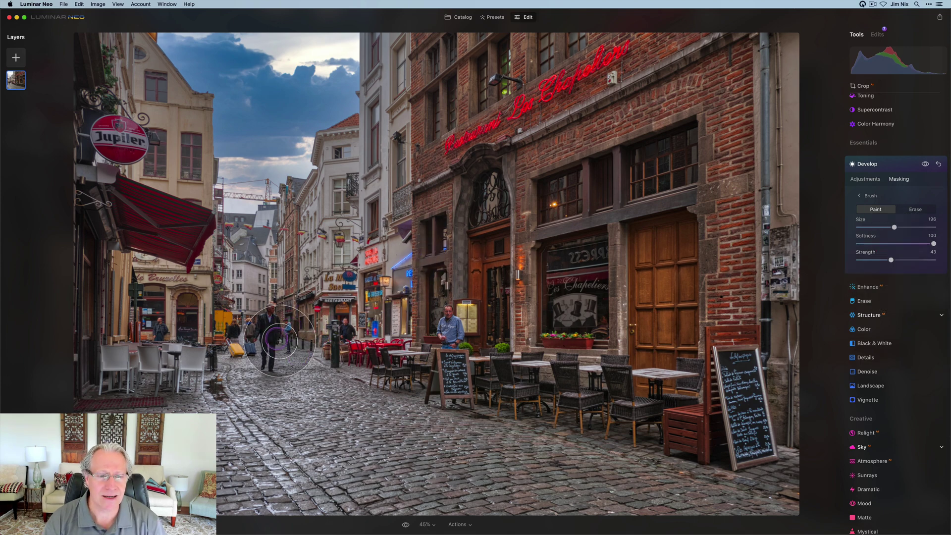
left_click(385, 367)
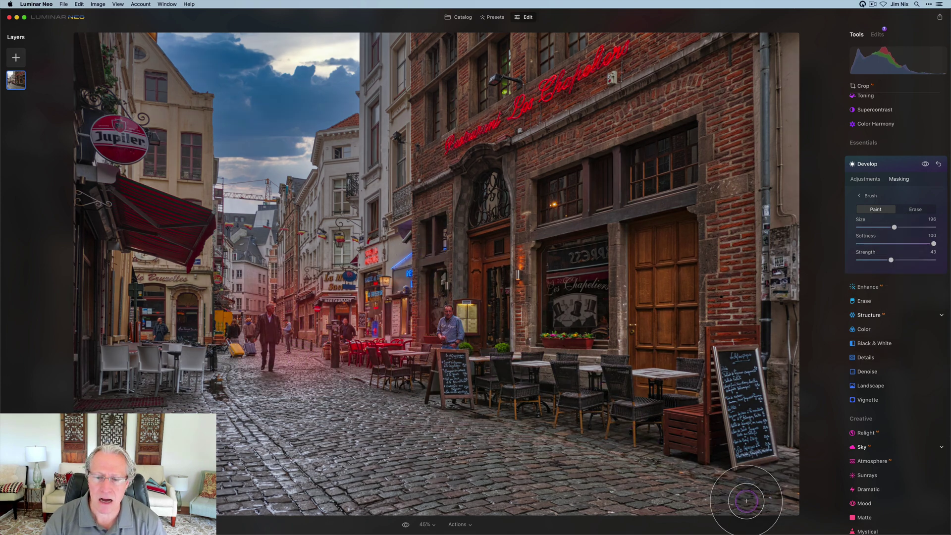
mouse_move(569, 496)
left_mouse_down()
mouse_move(351, 416)
mouse_move(301, 377)
mouse_move(317, 468)
mouse_move(513, 523)
mouse_move(284, 397)
mouse_move(374, 518)
mouse_move(482, 493)
mouse_move(365, 452)
mouse_move(556, 505)
mouse_move(644, 508)
mouse_move(514, 462)
mouse_move(588, 502)
mouse_move(751, 514)
mouse_move(500, 480)
left_mouse_up()
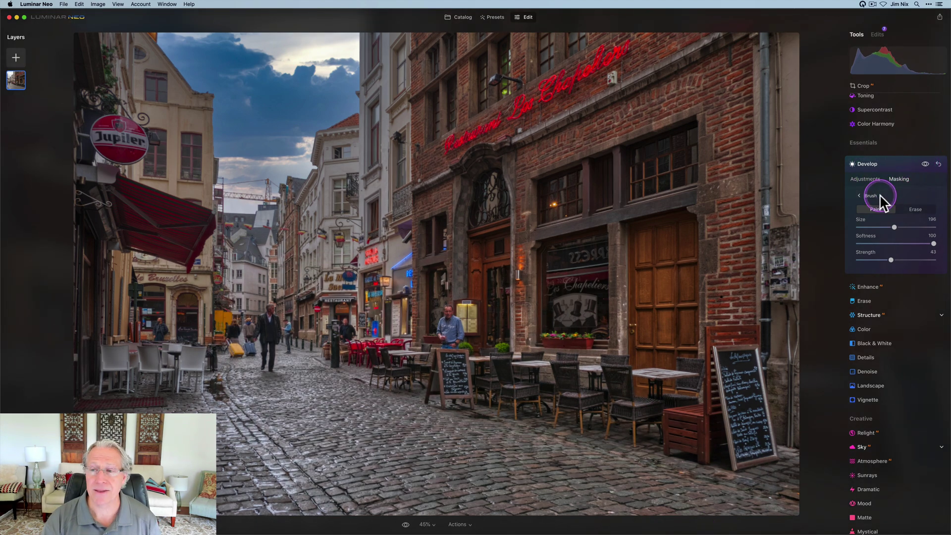
Step: Brighten the masked street slightly and set Sharpen to 25
left_click(869, 180)
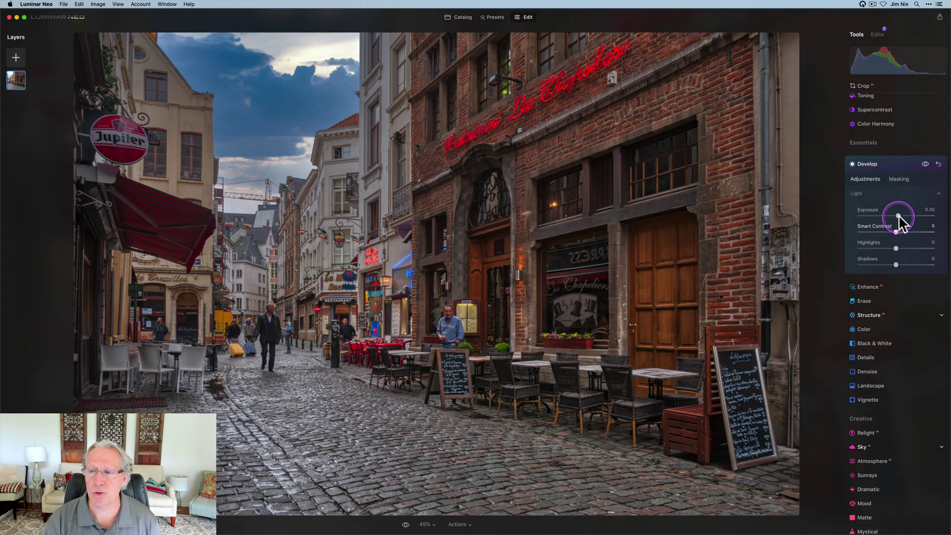
left_click_drag(898, 215, 899, 213)
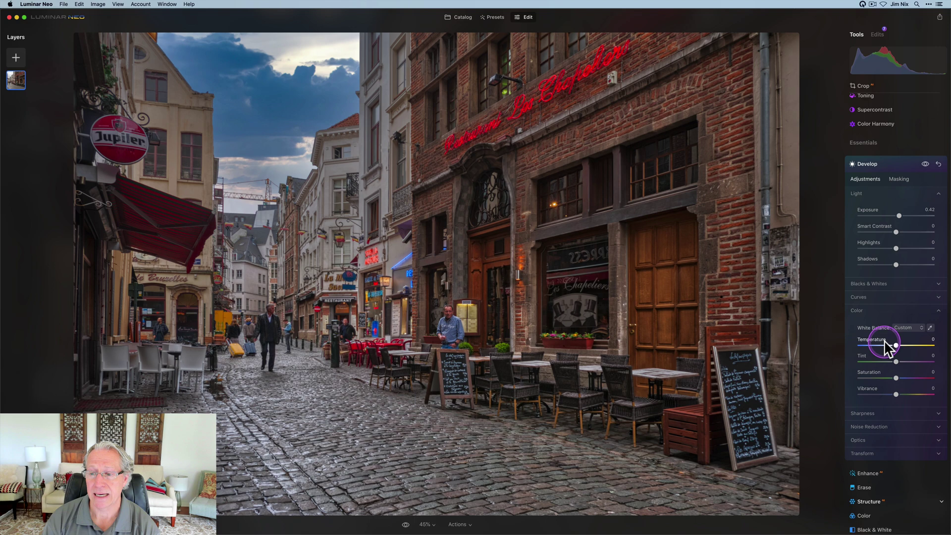
left_click(874, 415)
left_click(877, 399)
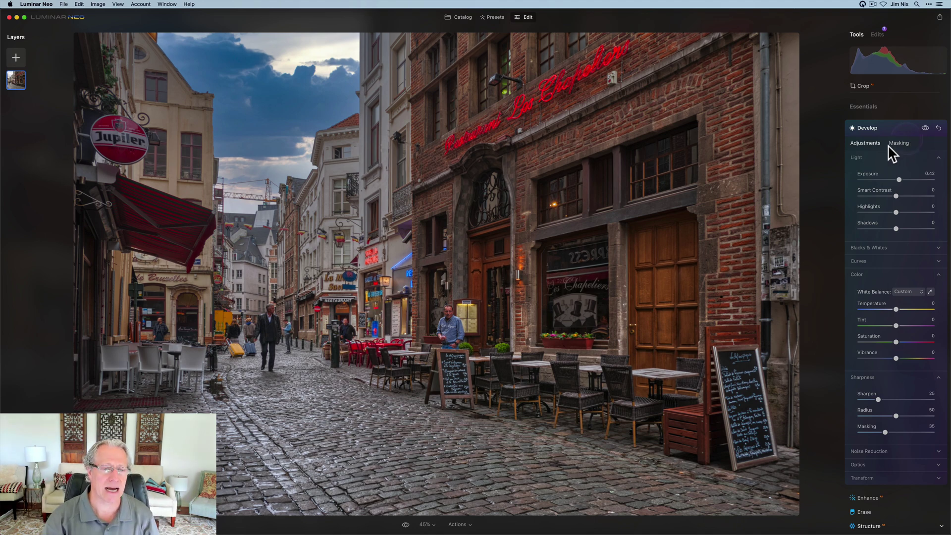
Step: Compare against the unedited photo, then fine-tune the Exposure to 0.52
left_click(925, 128)
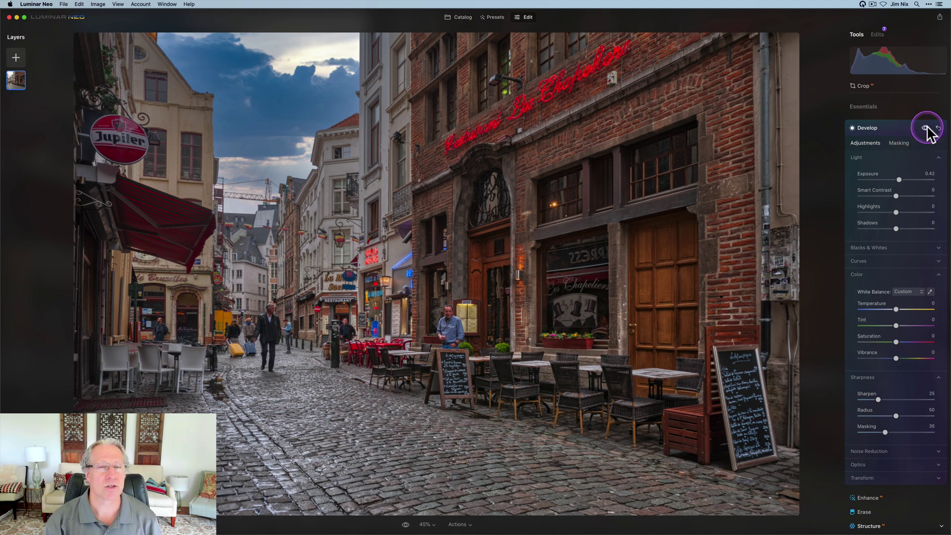
left_click(927, 128)
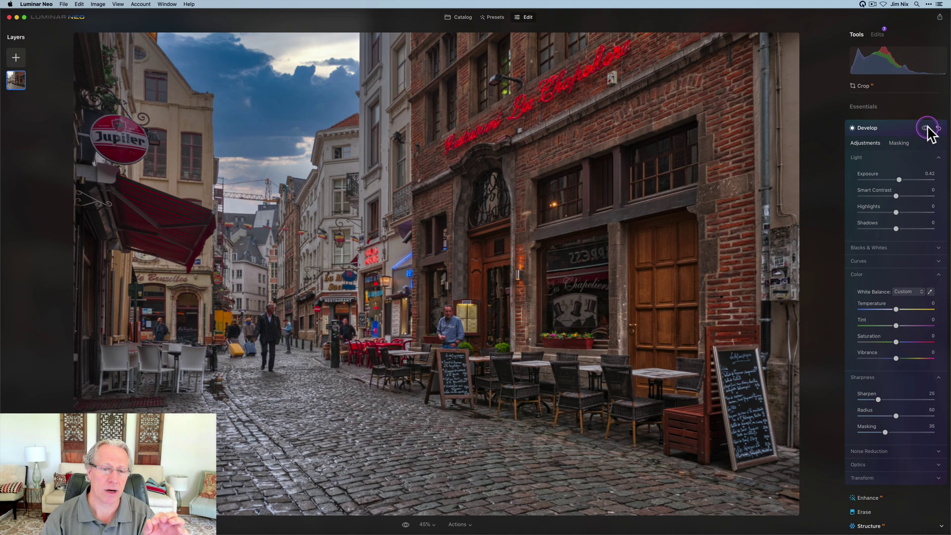
left_click(927, 129)
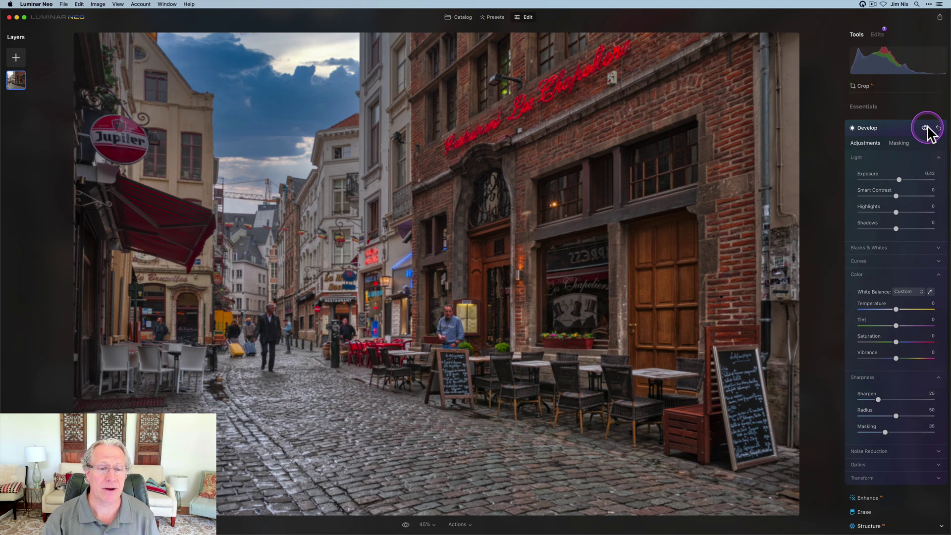
left_click(899, 180)
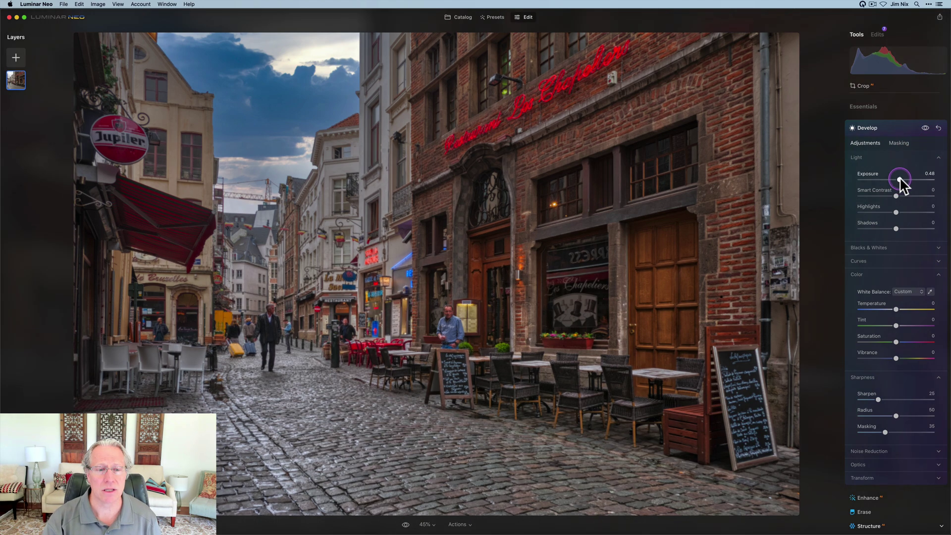
mouse_move(899, 177)
left_mouse_down()
mouse_move(929, 179)
mouse_move(899, 177)
left_mouse_up()
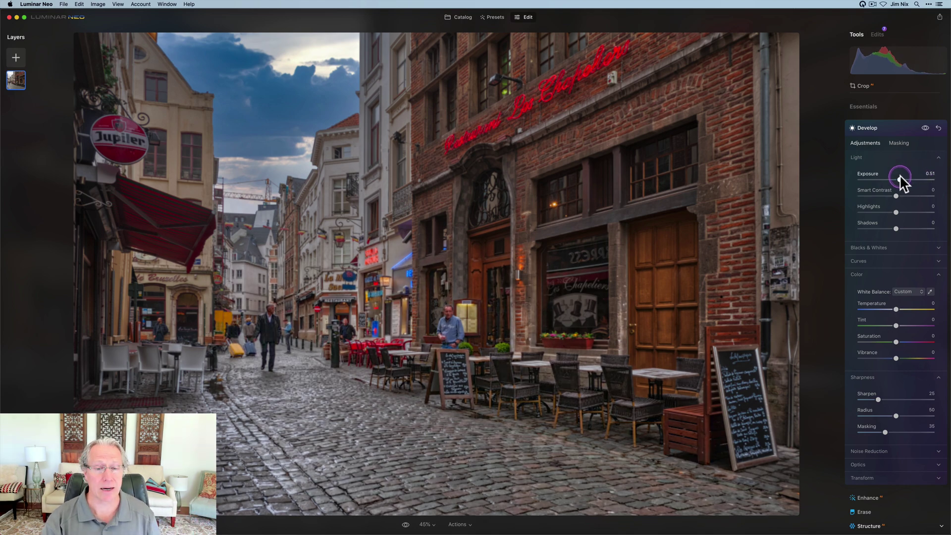
left_click_drag(899, 175, 900, 174)
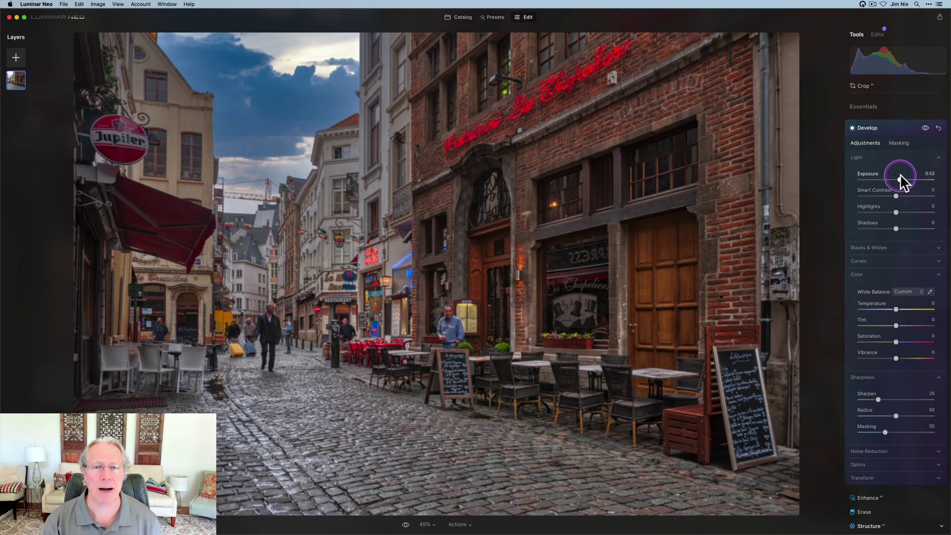
left_click(888, 127)
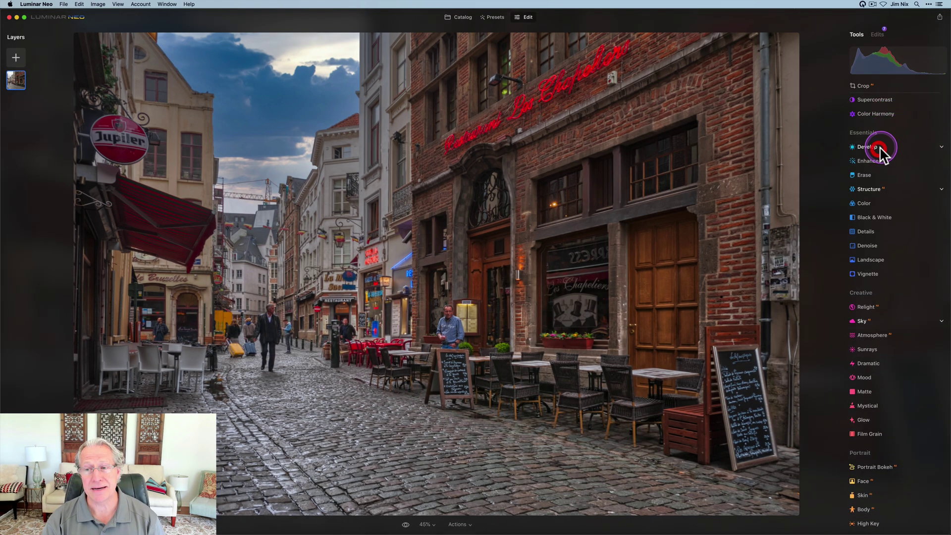
Step: Add a Develop Exposure of -0.63 with a brush mask at strength 37, size 196
left_click(879, 148)
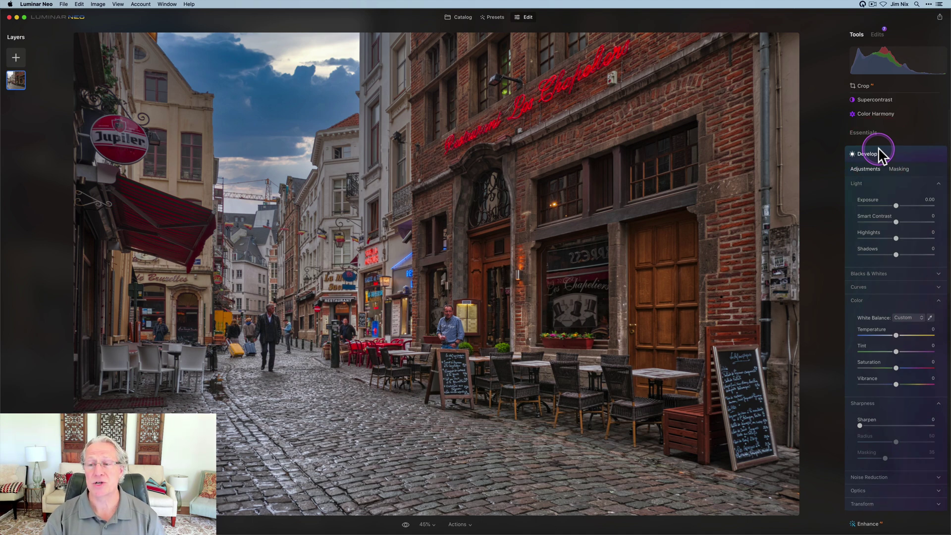
left_click_drag(895, 205, 890, 203)
left_click(901, 169)
left_click(865, 188)
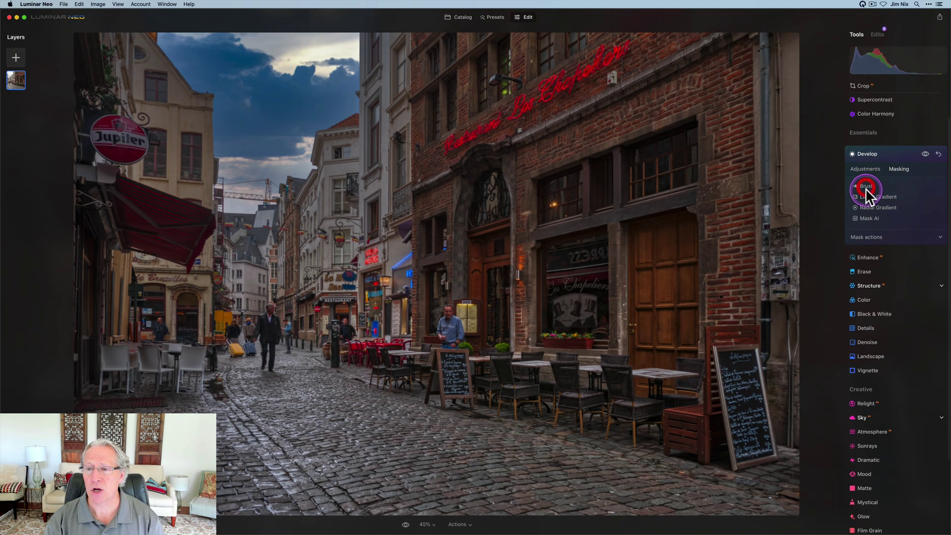
left_click(889, 248)
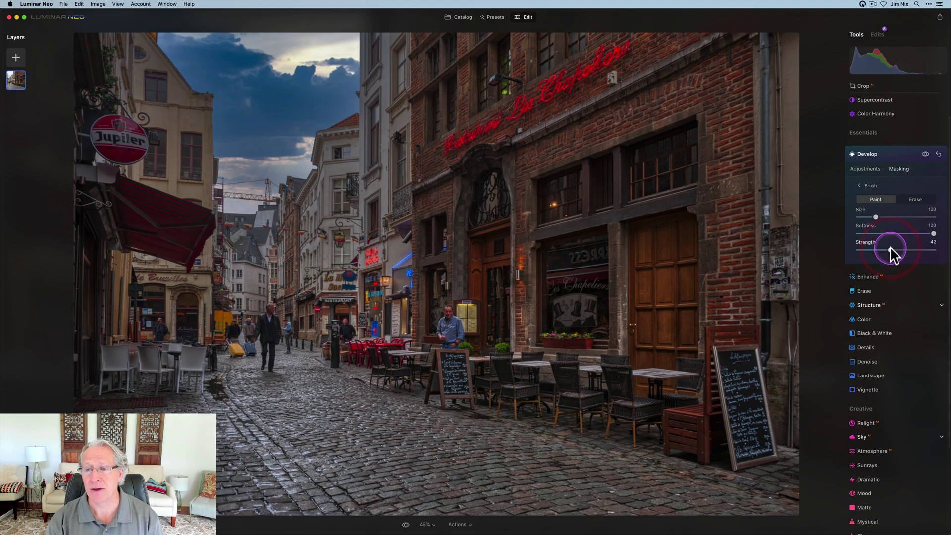
left_click_drag(890, 247, 887, 248)
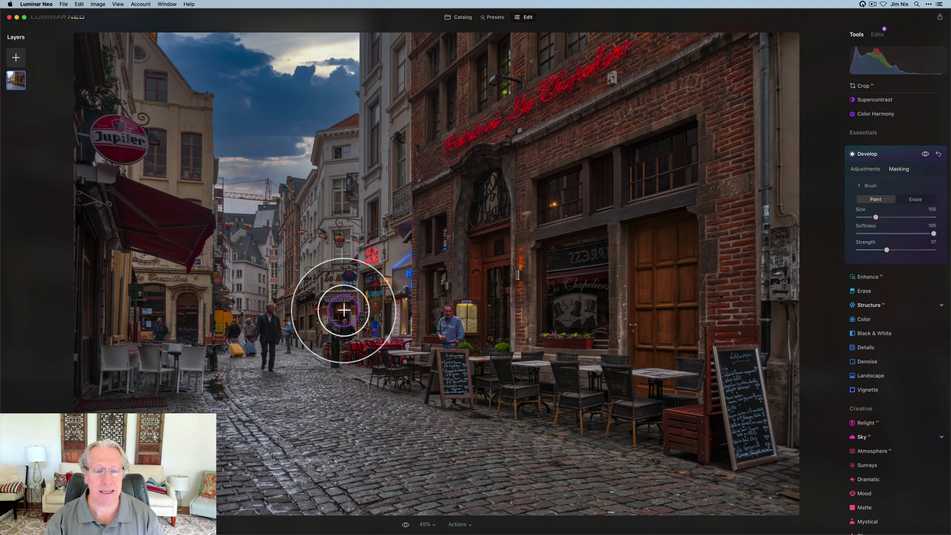
key("bracketright")
key("bracketright")
key("bracketright")
key("bracketright")
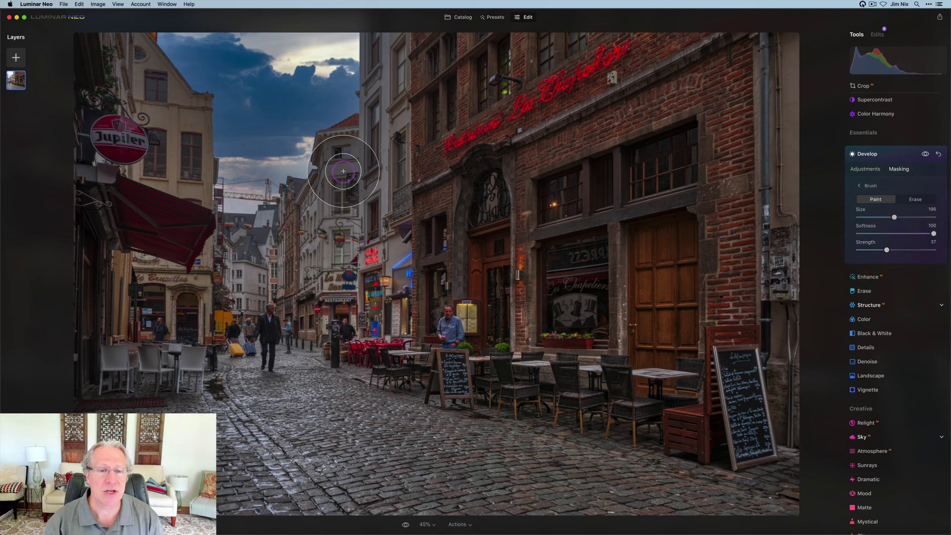
Step: Paint the darkening over the central and left buildings and compare it on and off
mouse_move(343, 171)
left_mouse_down()
mouse_move(345, 233)
mouse_move(347, 182)
mouse_move(335, 216)
mouse_move(292, 253)
mouse_move(264, 262)
mouse_move(277, 243)
left_mouse_up()
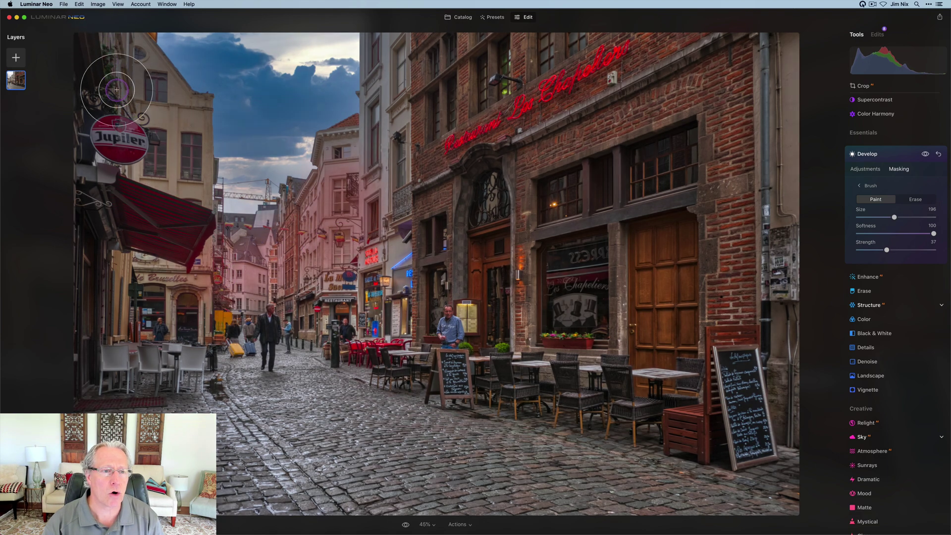
mouse_move(116, 89)
left_mouse_down()
mouse_move(137, 238)
mouse_move(102, 193)
mouse_move(113, 375)
mouse_move(147, 381)
mouse_move(168, 422)
mouse_move(257, 492)
mouse_move(171, 380)
mouse_move(228, 530)
left_mouse_up()
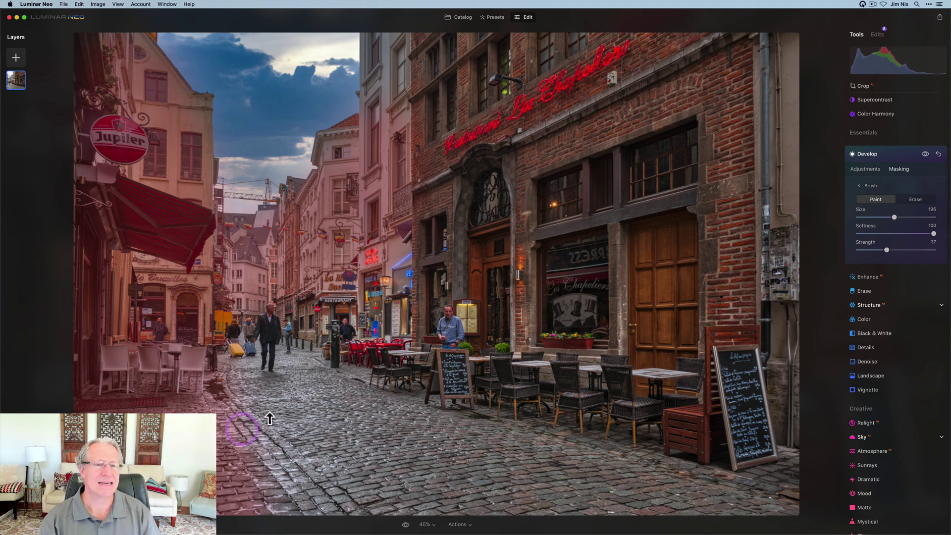
left_click(924, 154)
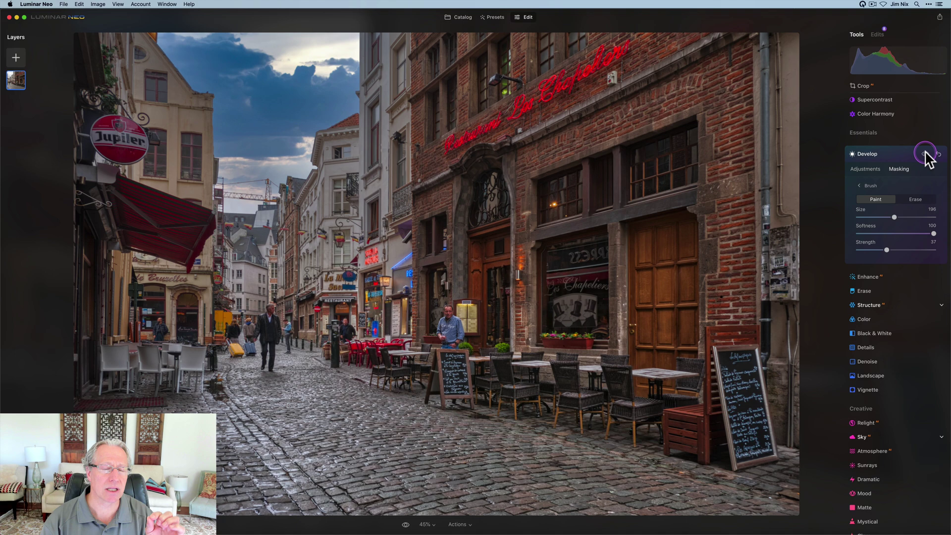
left_click(924, 154)
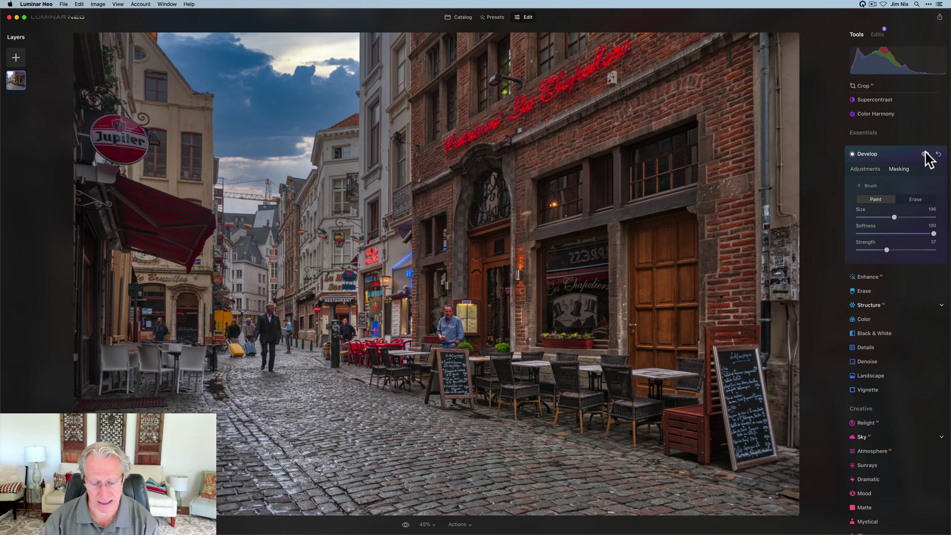
left_click(889, 151)
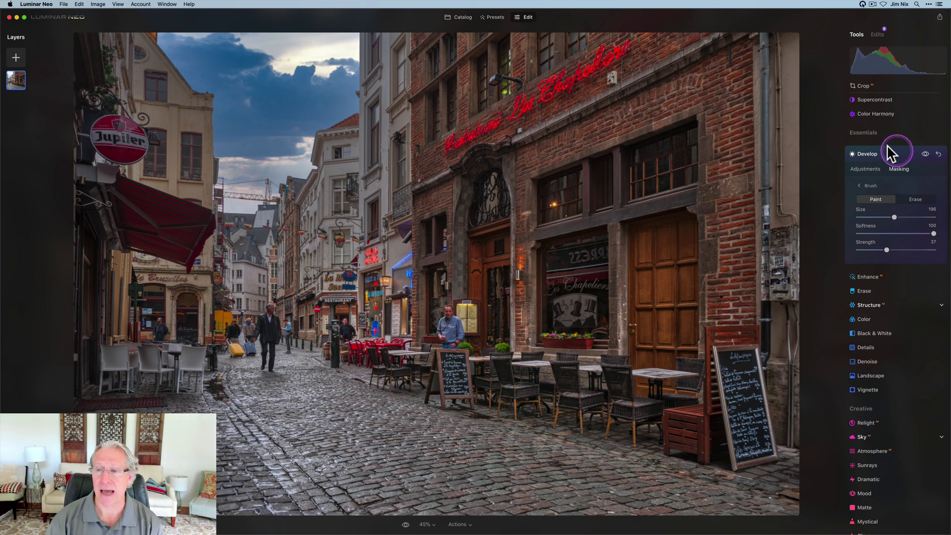
left_click(862, 169)
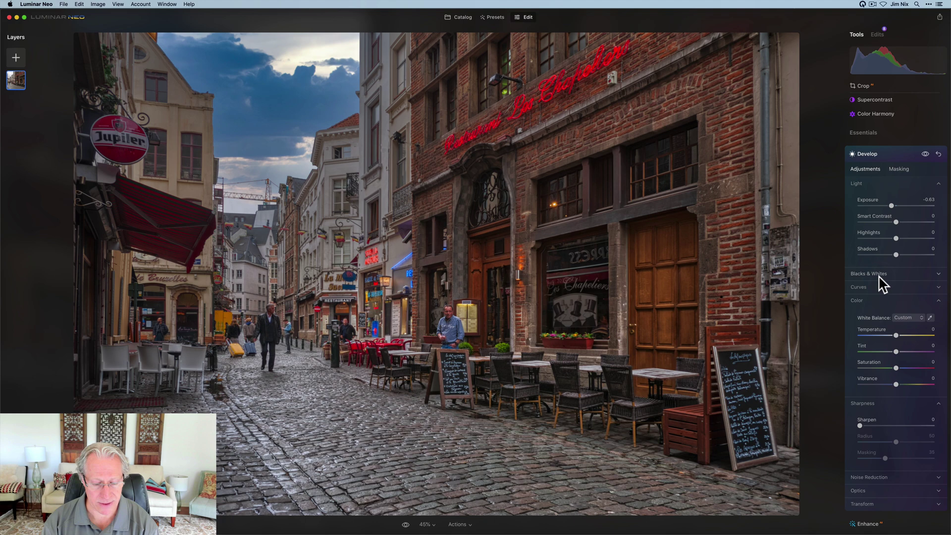
left_click(896, 254)
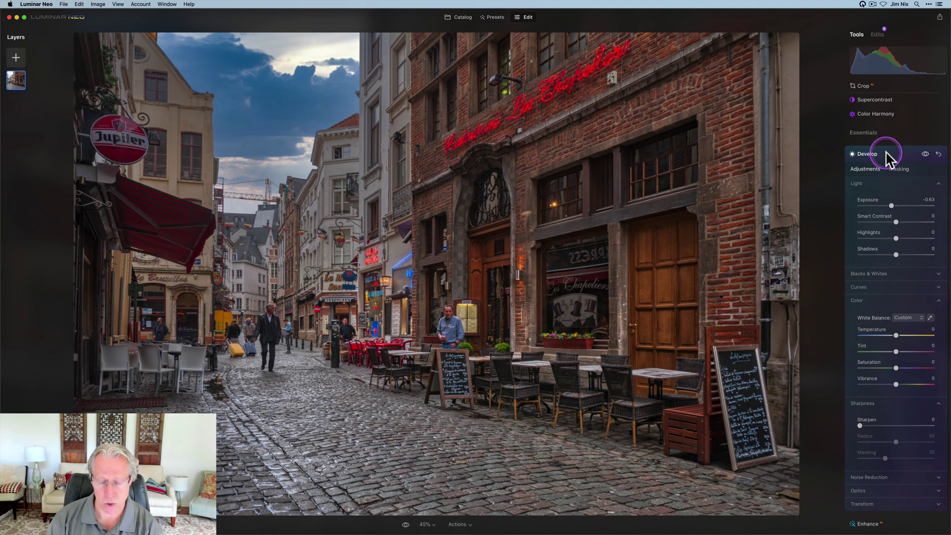
left_click(925, 154)
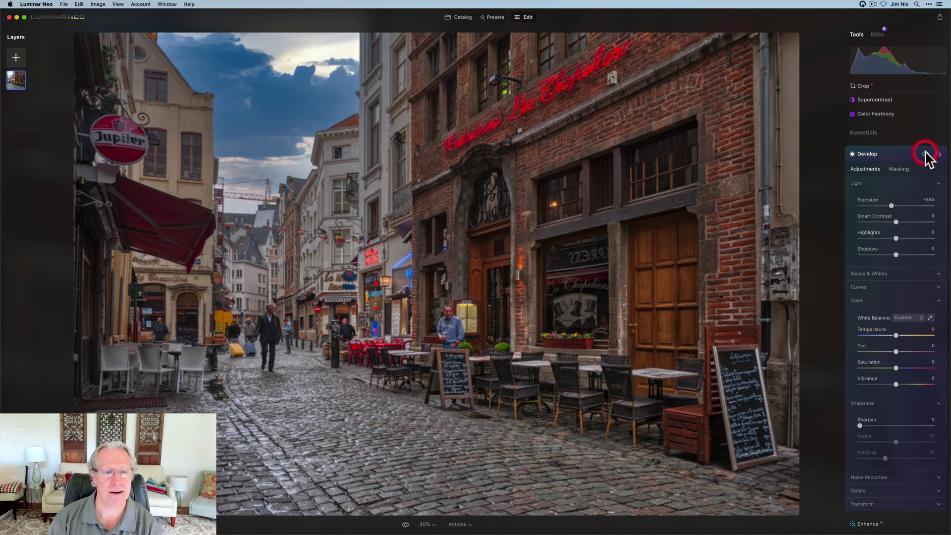
left_click(925, 154)
Step: Open Color Harmony's Color Balance and nudge the shadows slightly toward blue
left_click(872, 151)
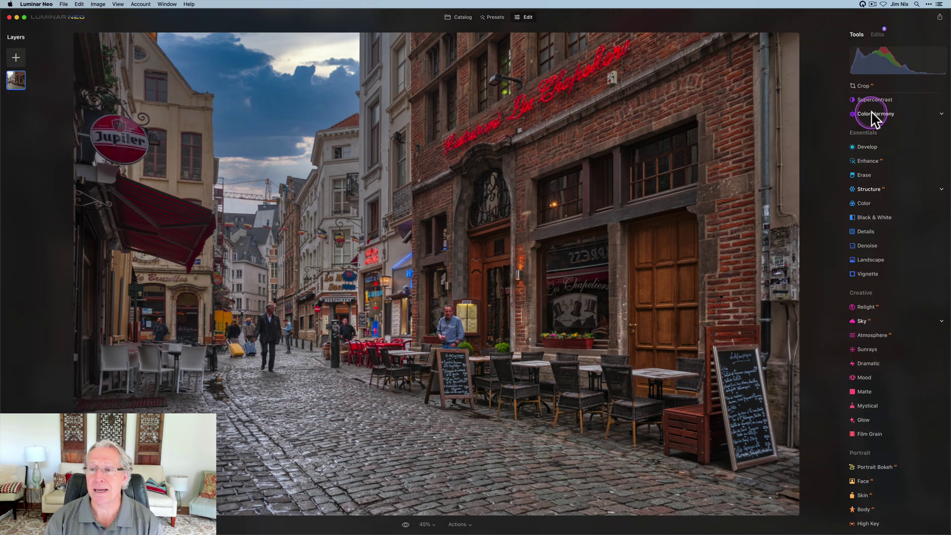
left_click(870, 117)
left_click(856, 222)
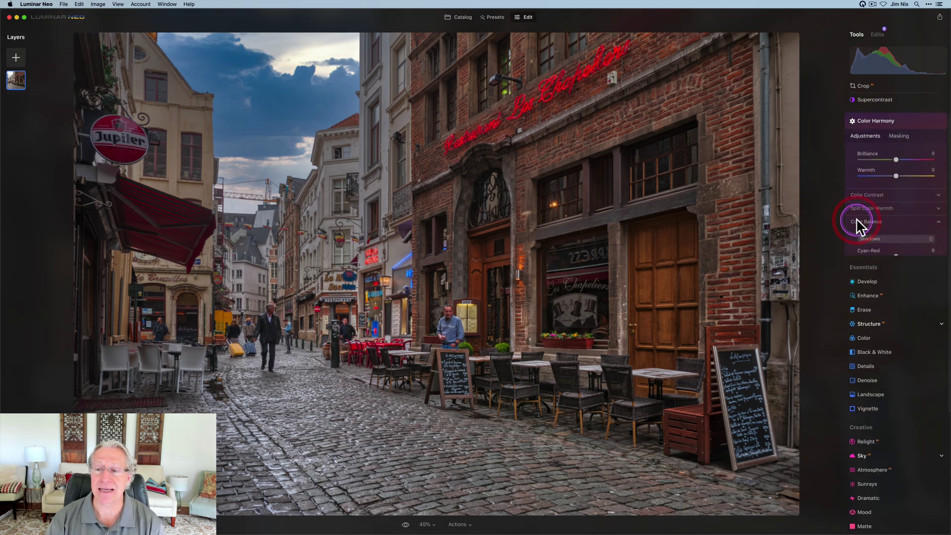
left_click(864, 267)
left_click(885, 123)
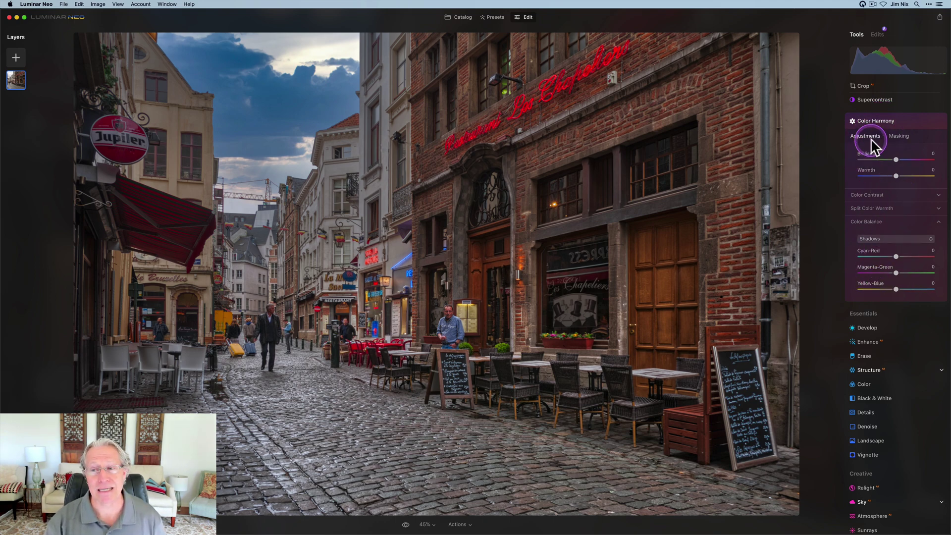
scroll(883, 494, "down", 5)
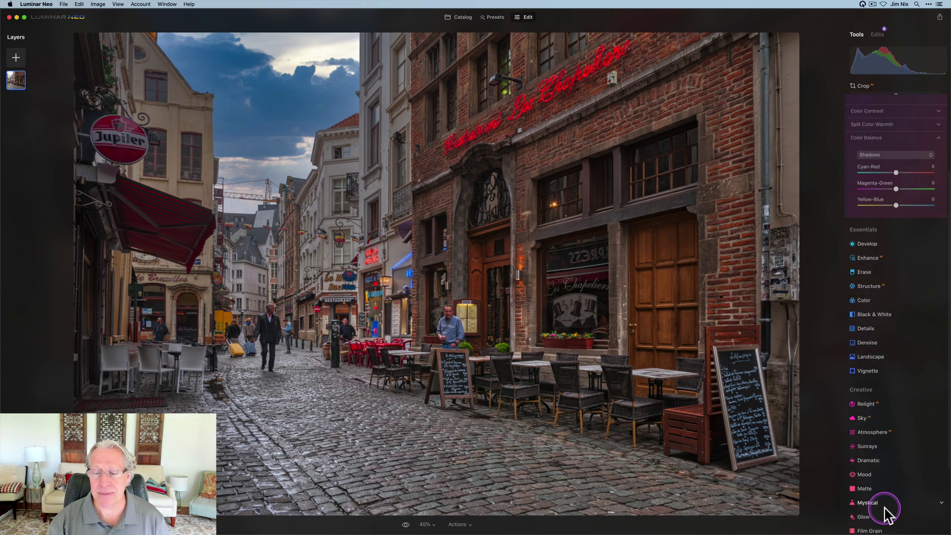
scroll(888, 515, "up", 6)
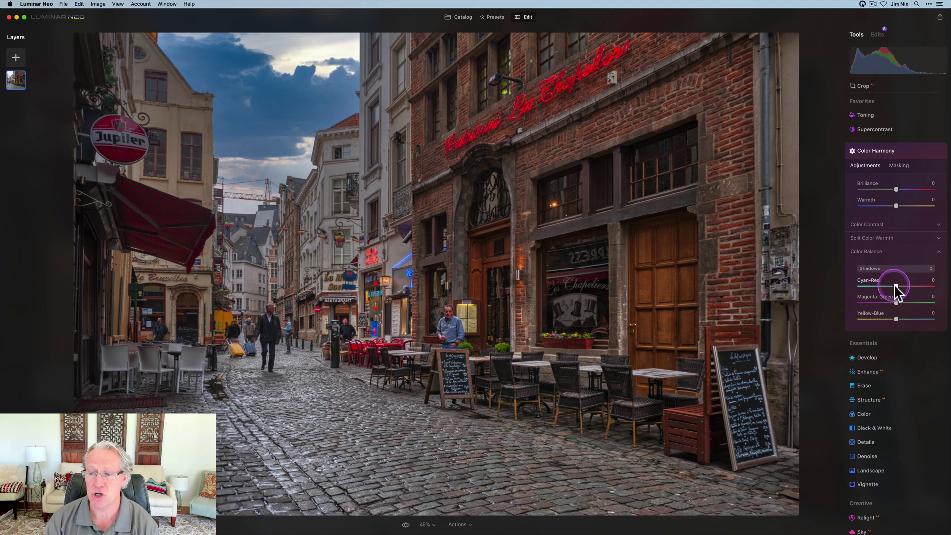
left_click_drag(894, 319, 896, 320)
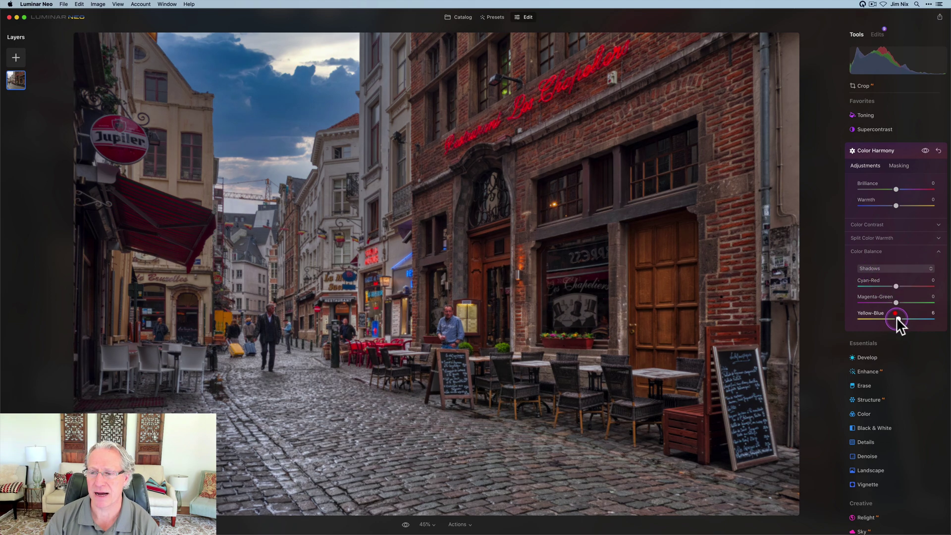
Step: Switch Color Balance to Highlights, set Cyan-Red −12 and Yellow-Blue 6, and compare
left_click(891, 268)
left_click(889, 280)
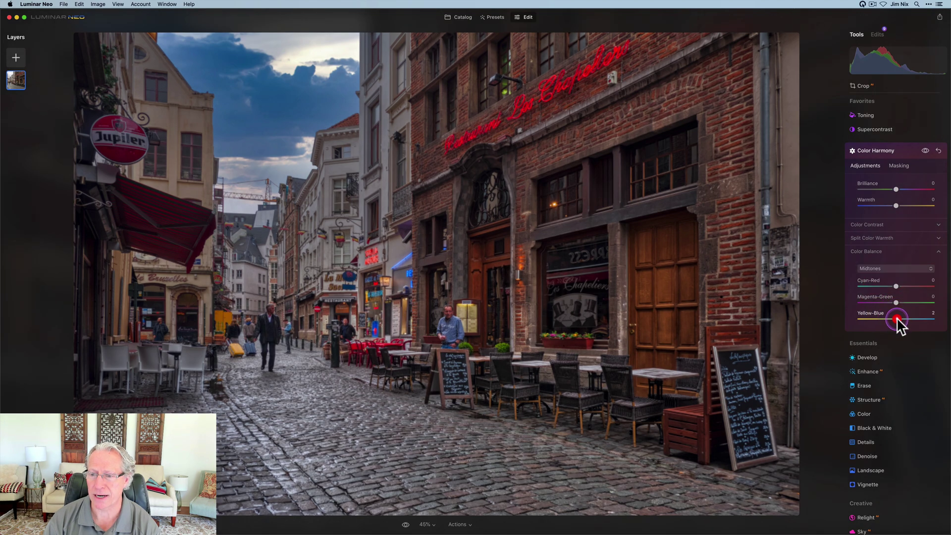
left_click(891, 268)
left_click(892, 292)
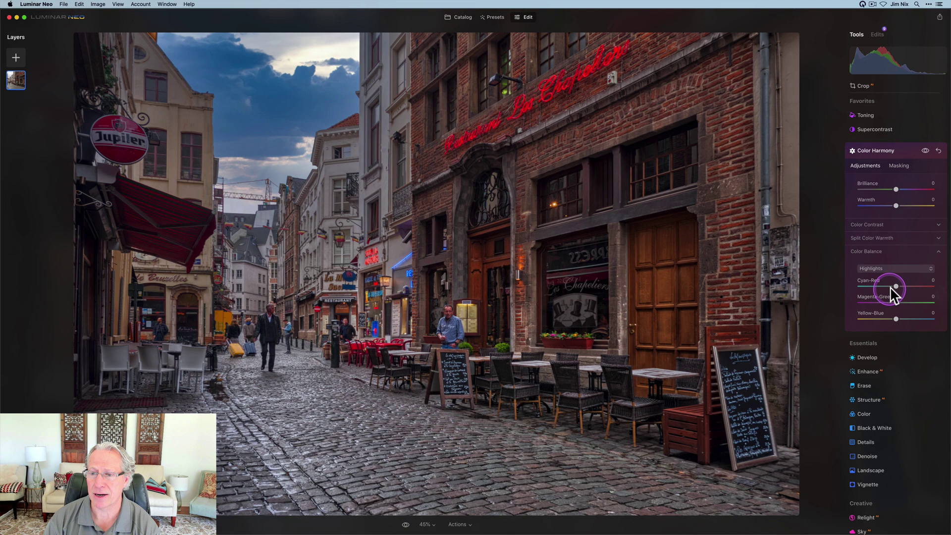
left_click_drag(895, 287, 891, 286)
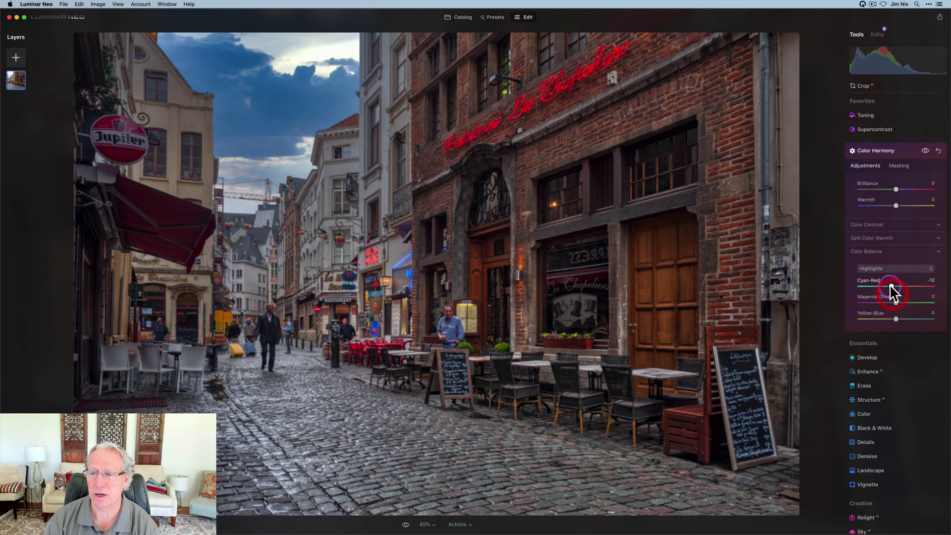
left_click_drag(895, 319, 898, 319)
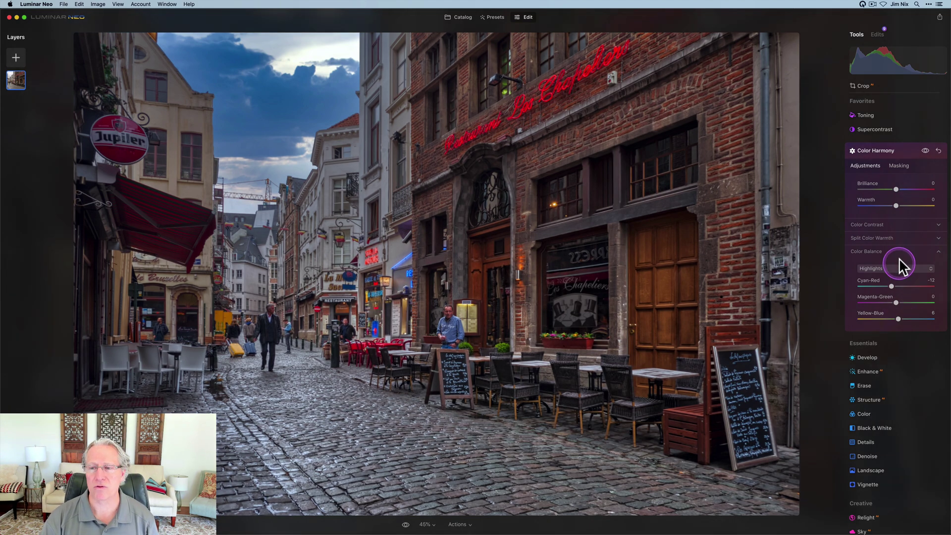
left_click(924, 150)
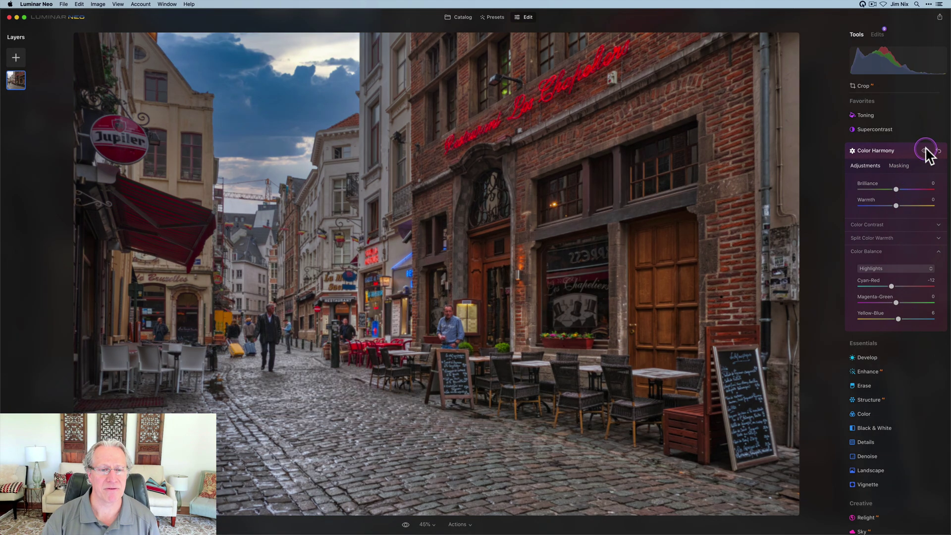
left_click(924, 150)
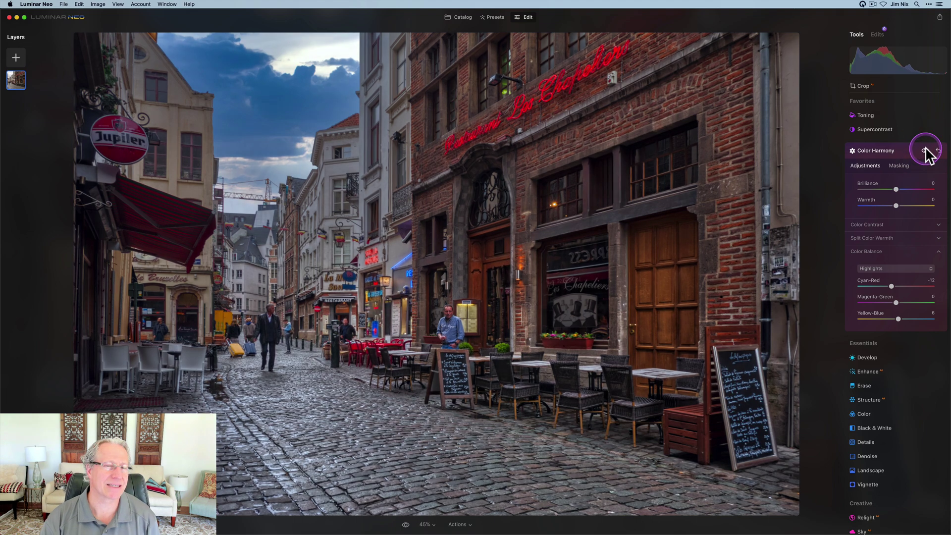
left_click(870, 470)
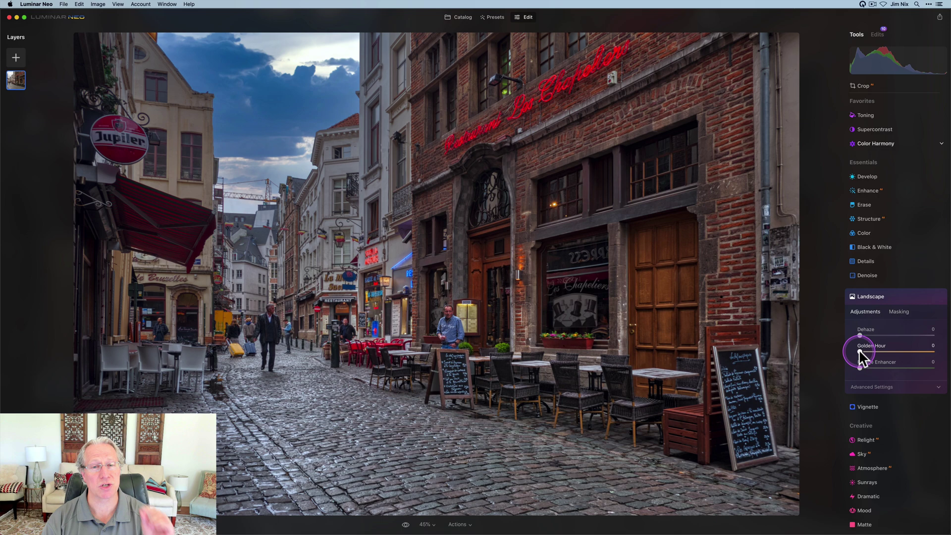
Step: Drag the Landscape Golden Hour slider to 30 and compare with it toggled off
left_click_drag(859, 349, 862, 348)
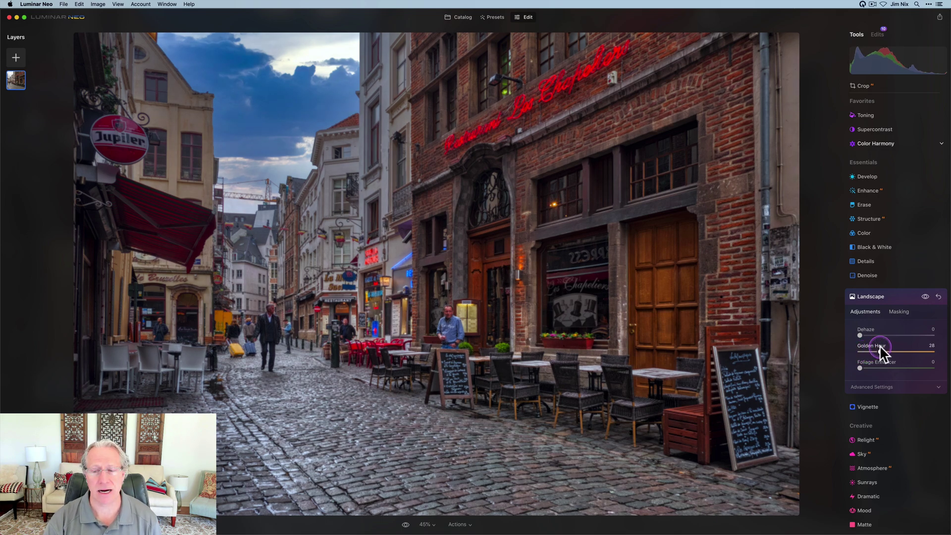
mouse_move(879, 345)
left_mouse_down()
mouse_move(932, 351)
mouse_move(874, 346)
left_mouse_up()
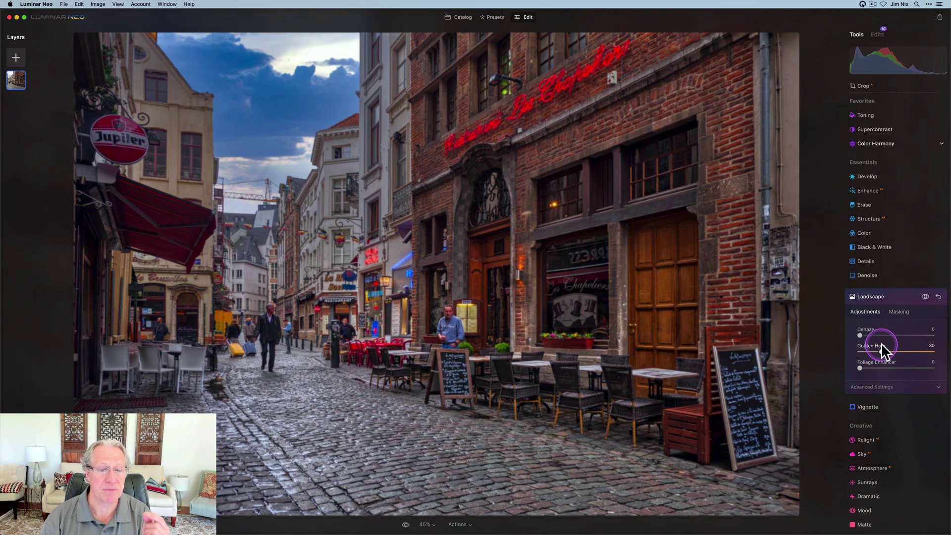
left_click(925, 296)
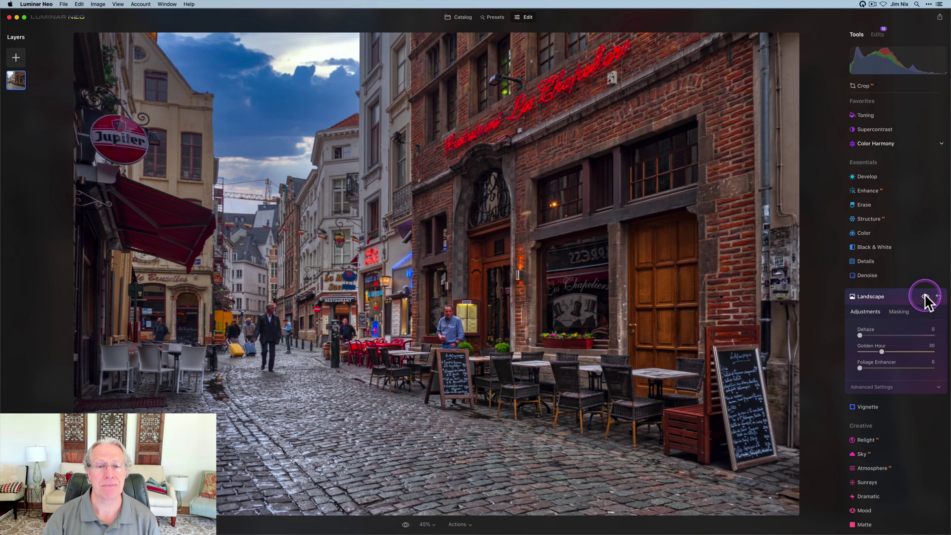
left_click(925, 296)
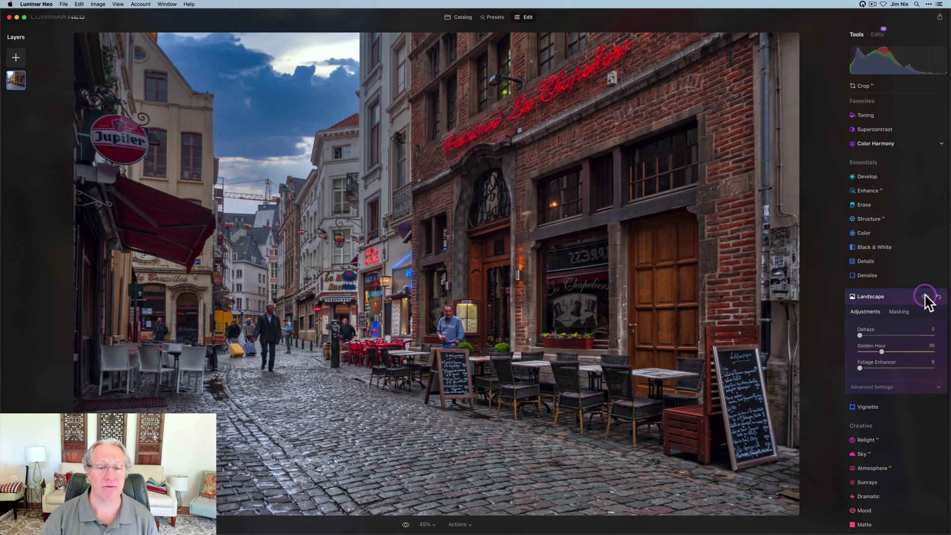
Step: Set the Vignette to Amount −47, Size 28 and Inner Light 15, then compare
left_click(886, 296)
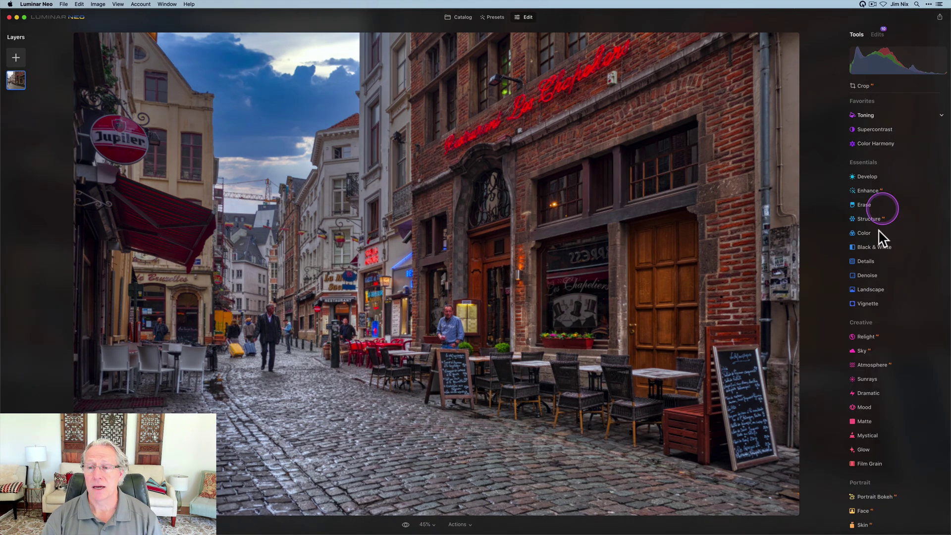
left_click(872, 303)
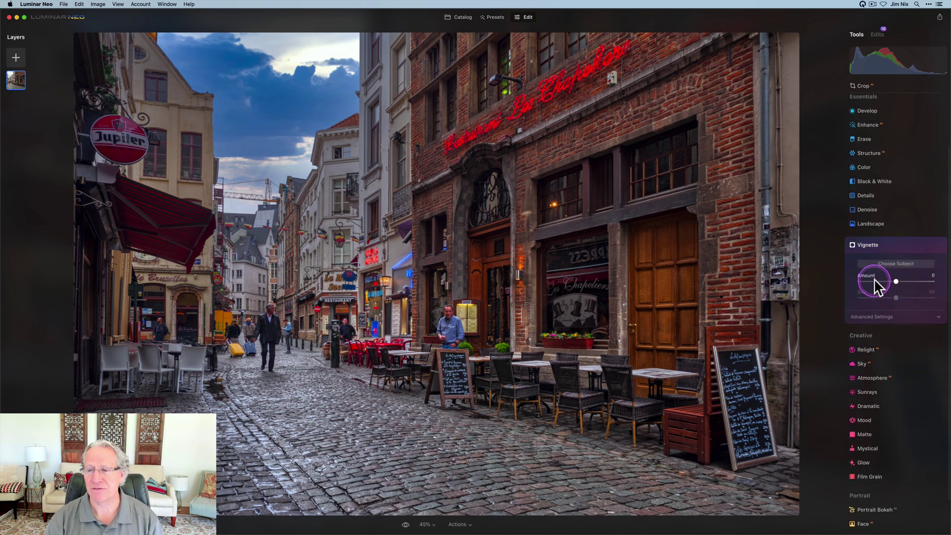
left_click_drag(874, 280, 877, 282)
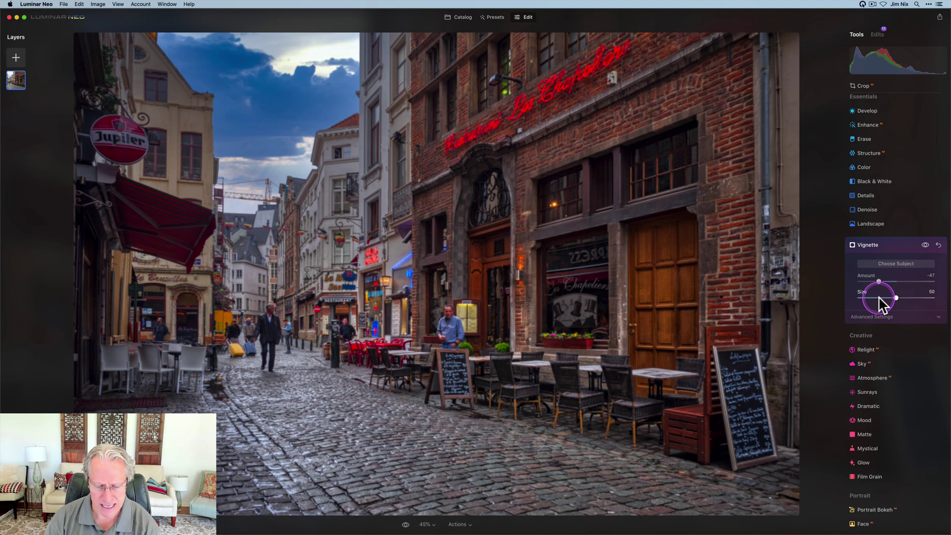
left_click(878, 296)
left_click(873, 308)
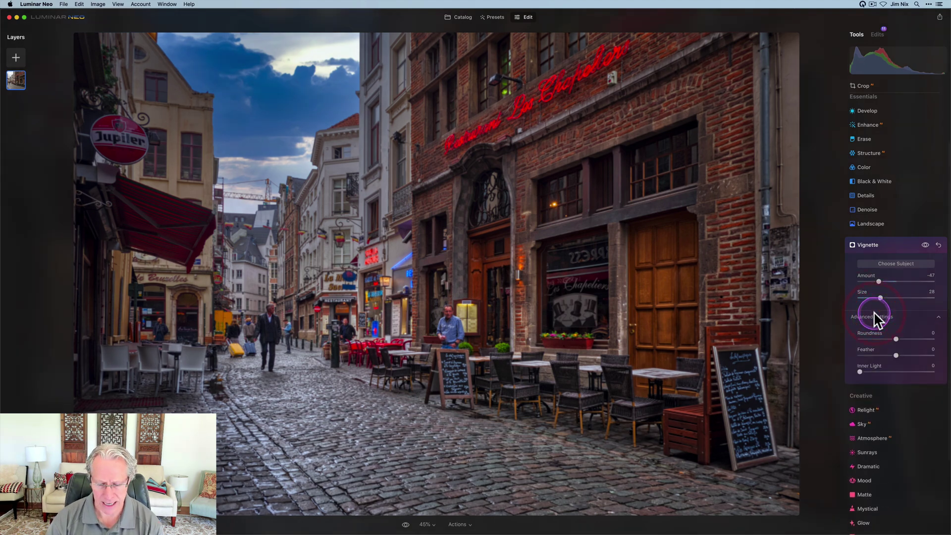
left_click_drag(860, 370, 869, 370)
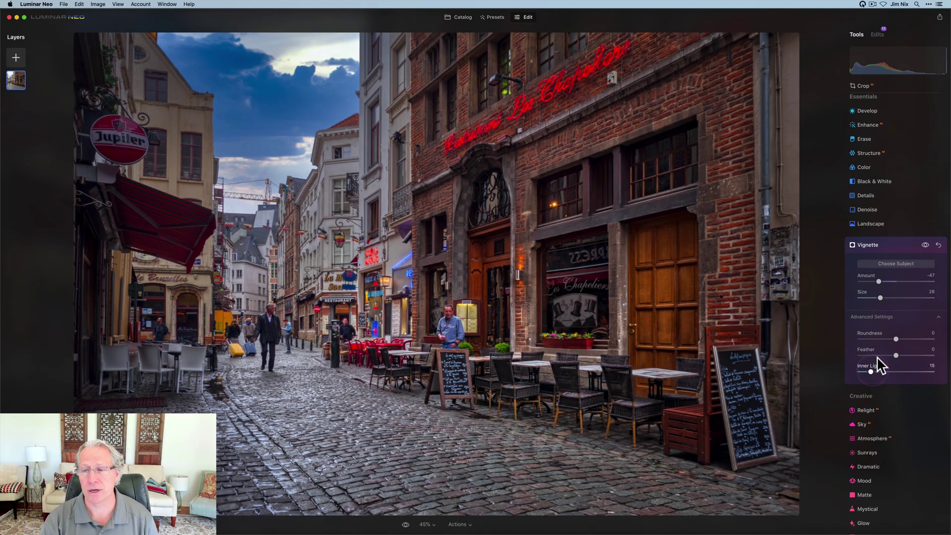
left_click(925, 245)
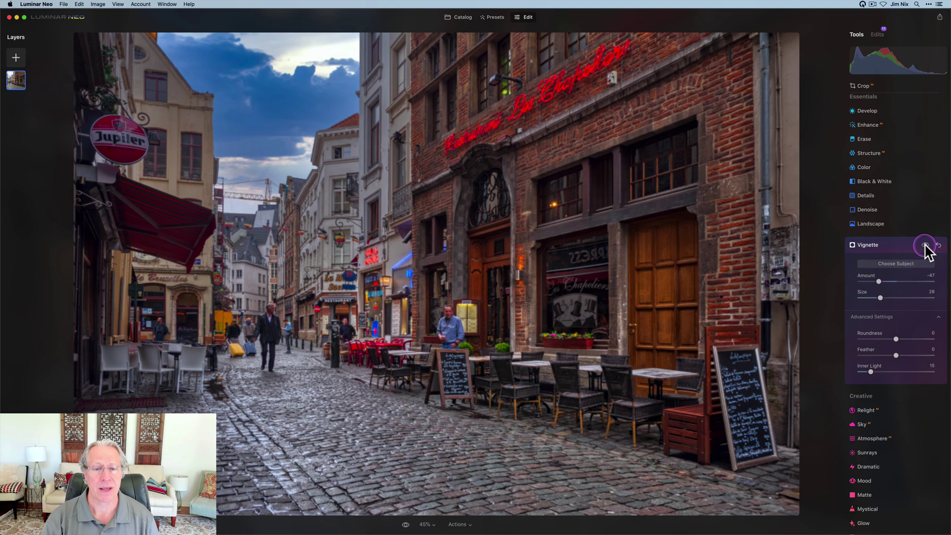
left_click(924, 244)
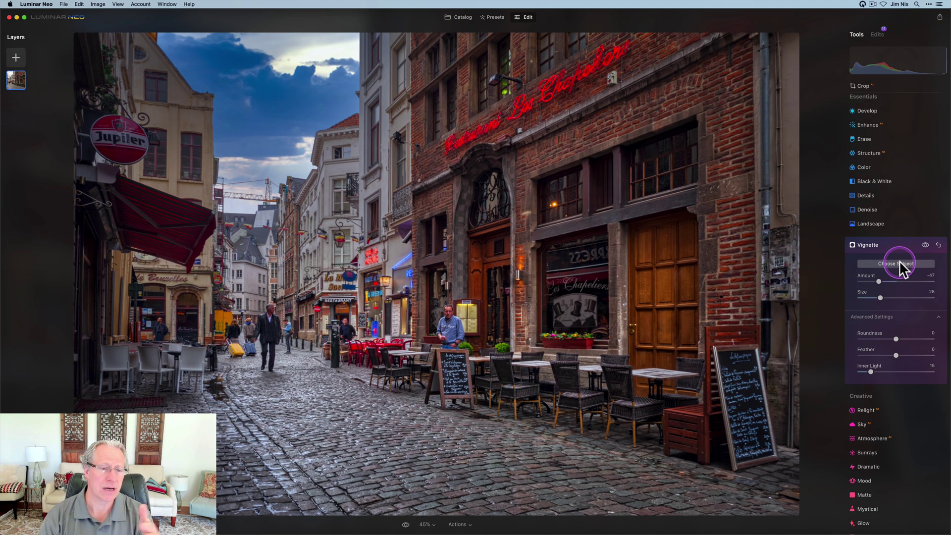
Step: Centre the vignette on the walking man and compare the result
left_click(899, 264)
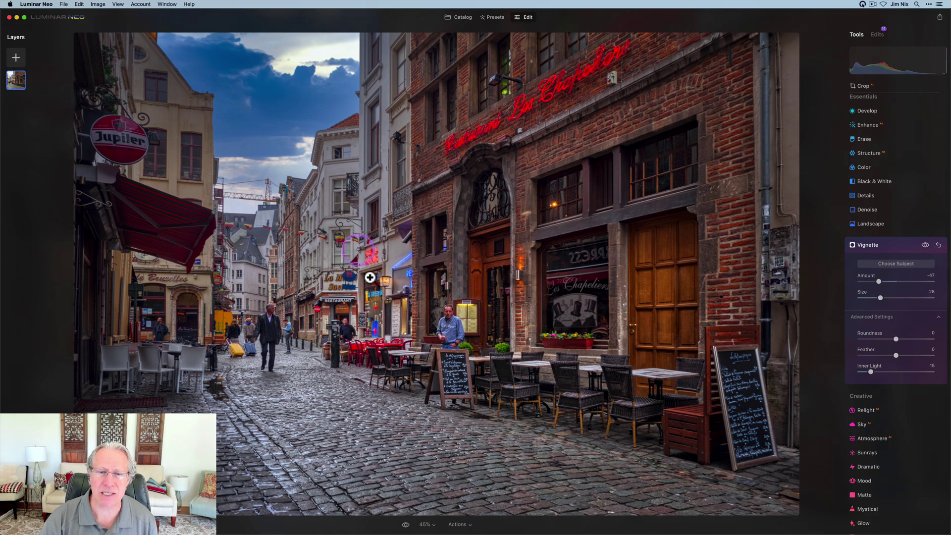
left_click(401, 317)
left_click(442, 306)
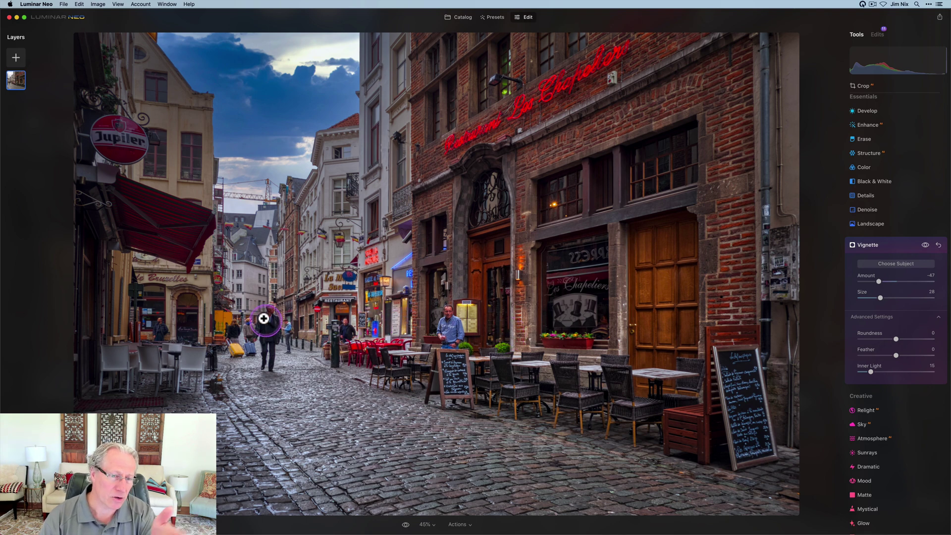
left_click(499, 335)
left_click(924, 245)
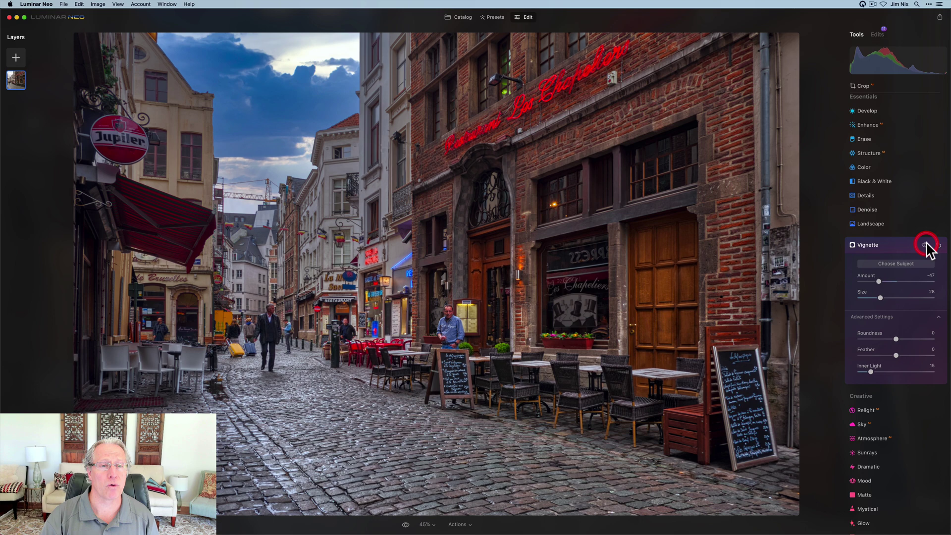
left_click(926, 242)
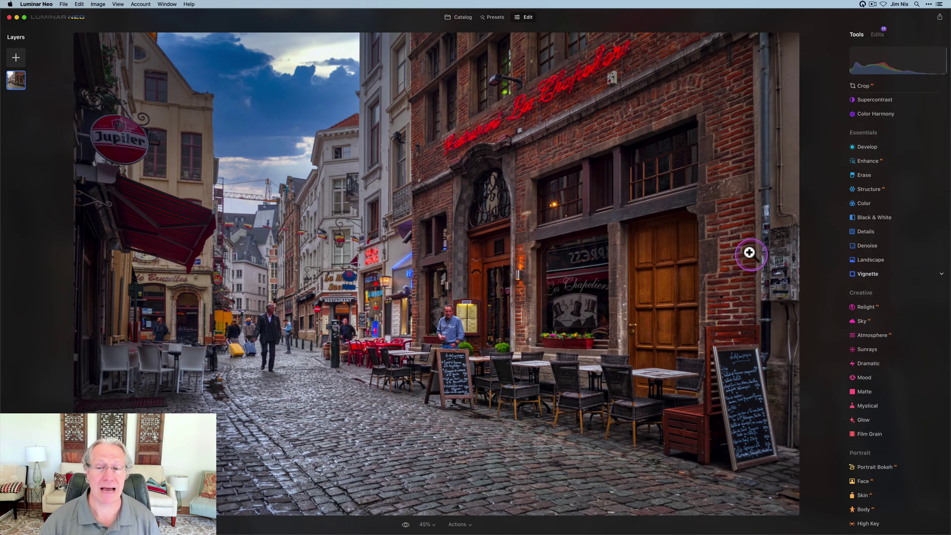
key("backslash")
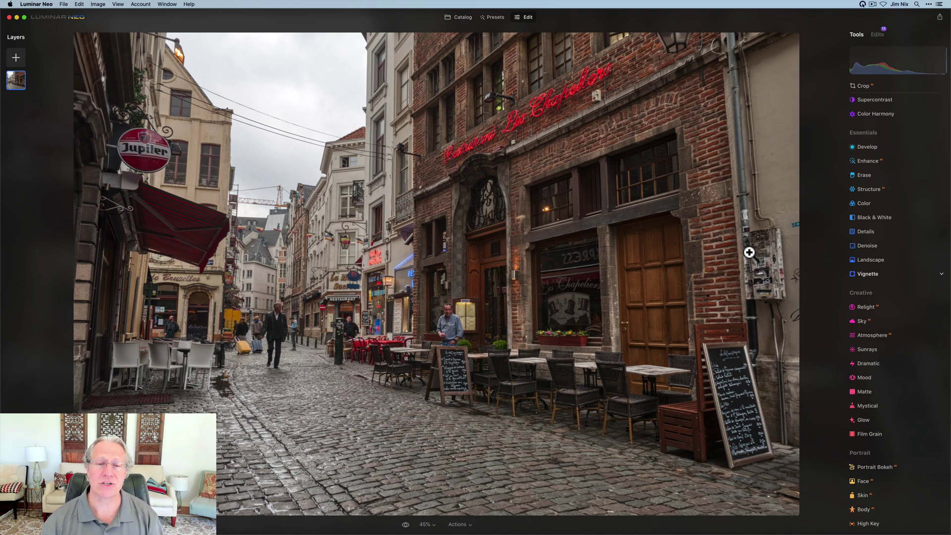
key("backslash")
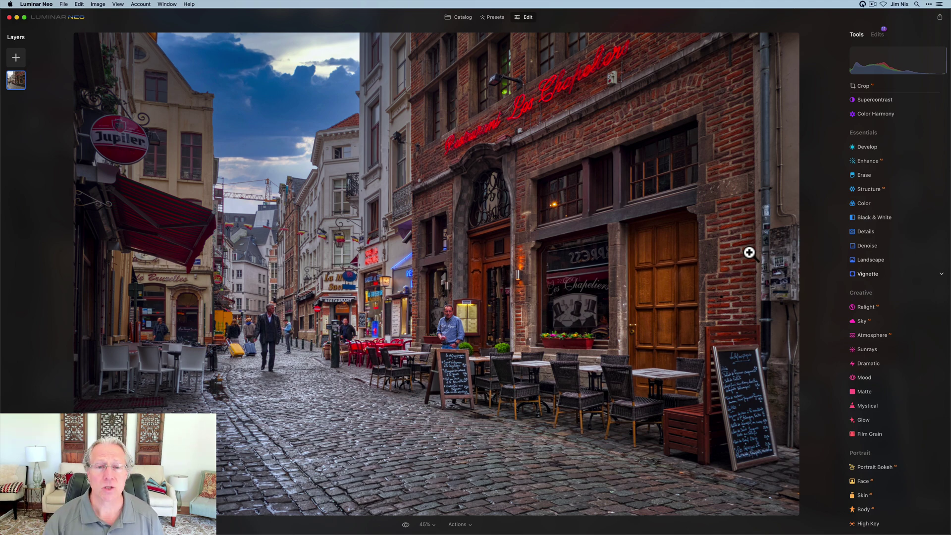
key("backslash")
key("backslash")
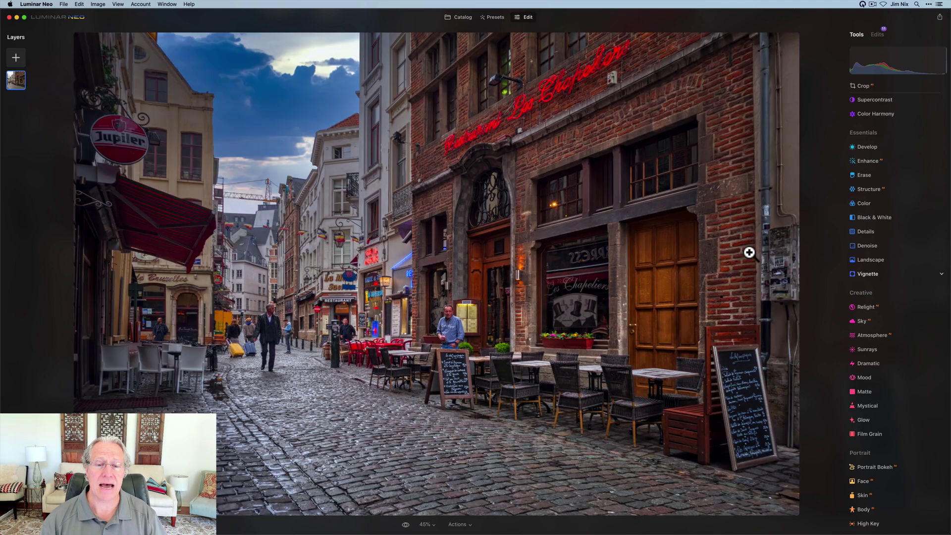